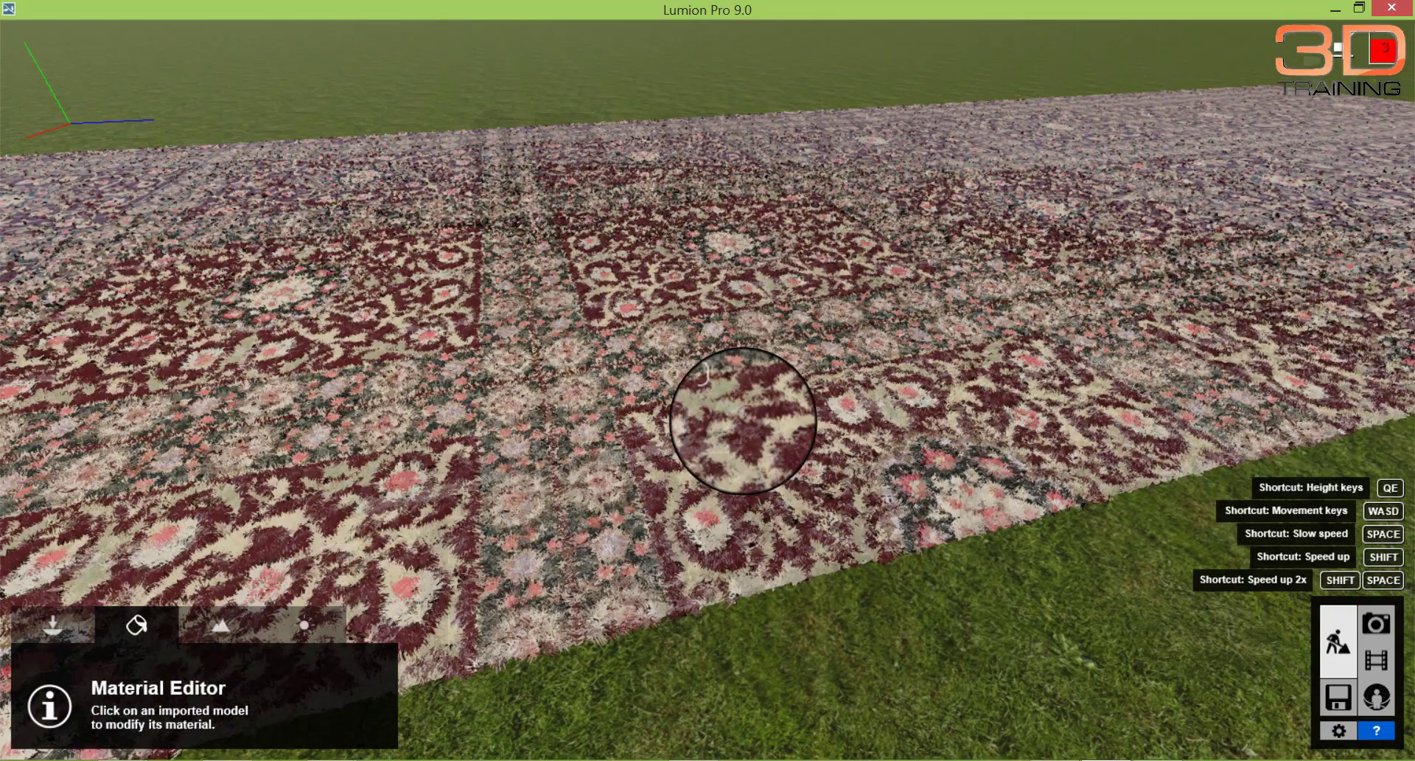
Examine the fur surface of the patterned carpet plane up close and from farther back
right_drag(749, 419, 738, 418)
key(w)
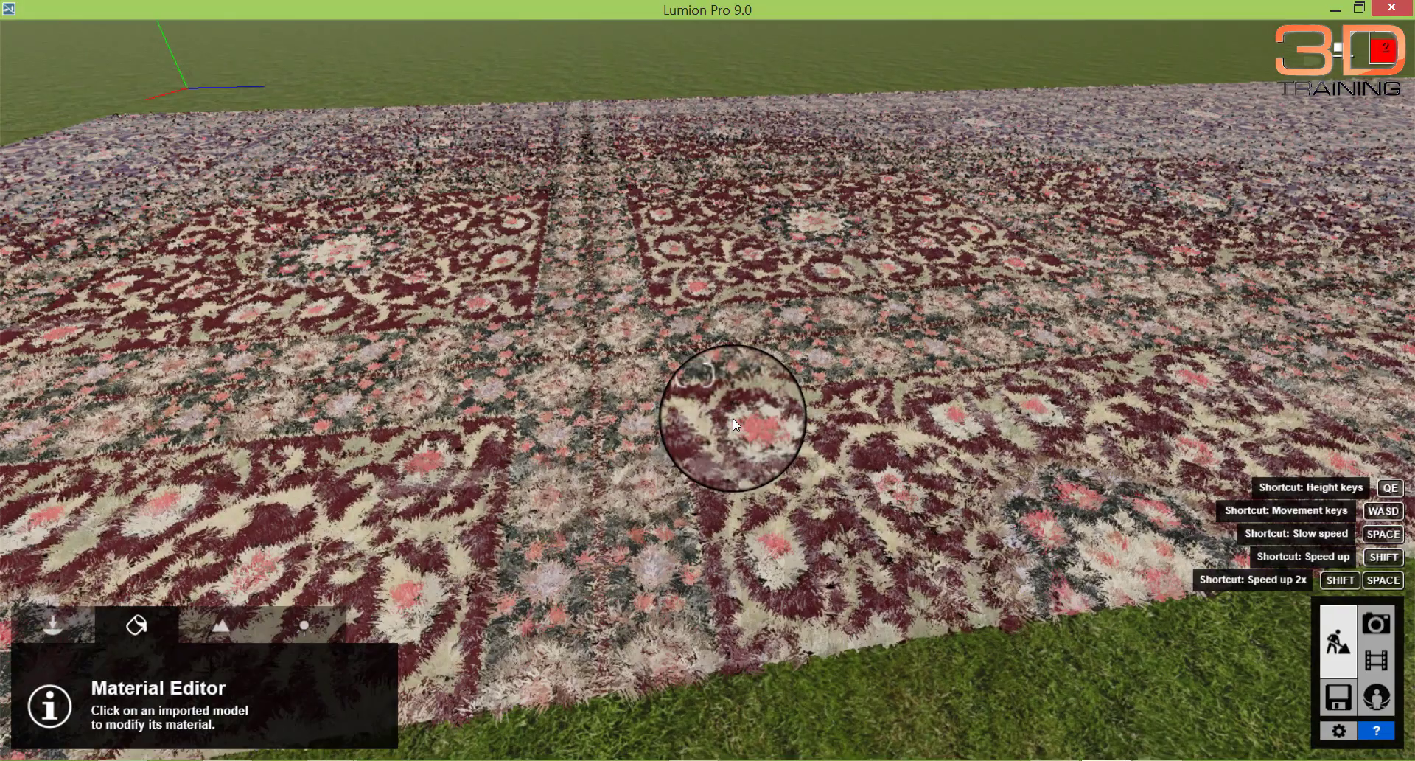
key(w)
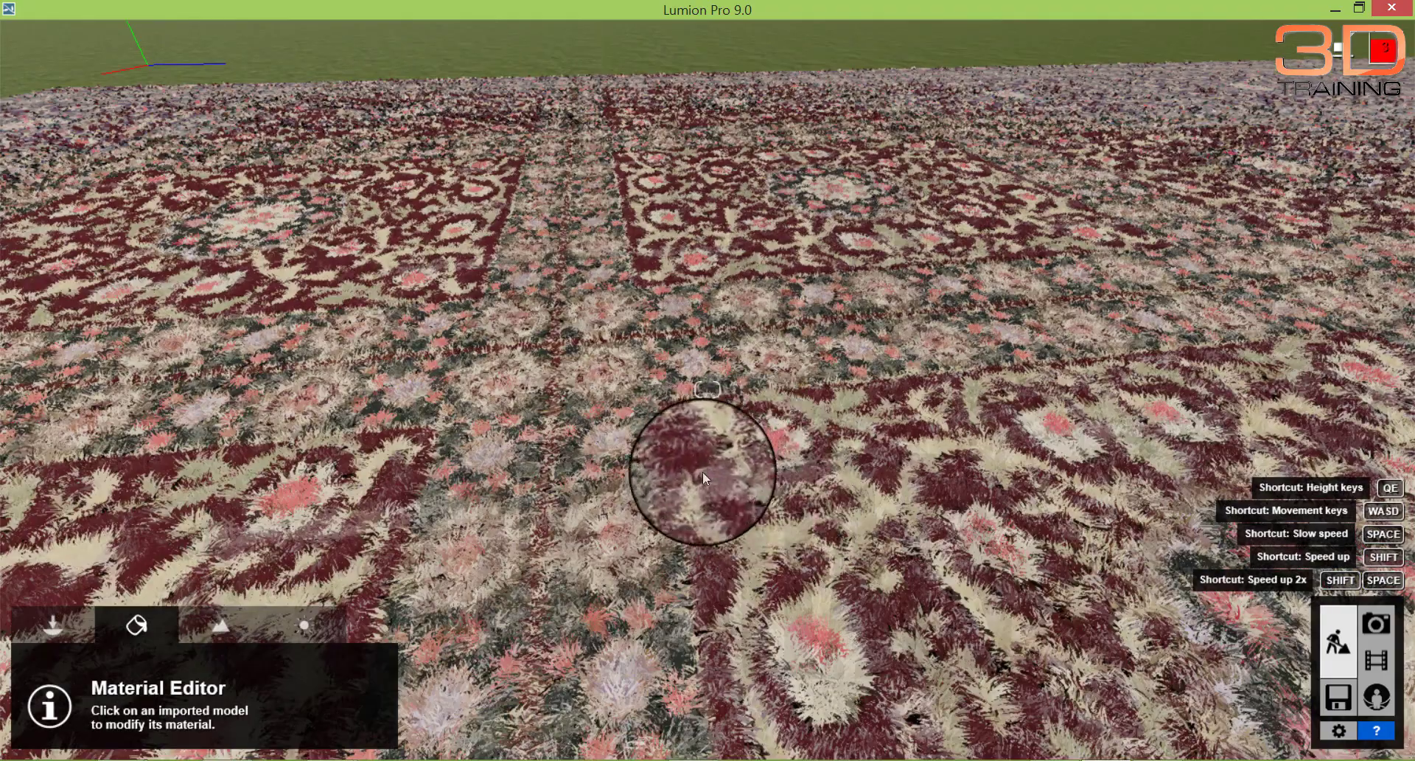
key(w)
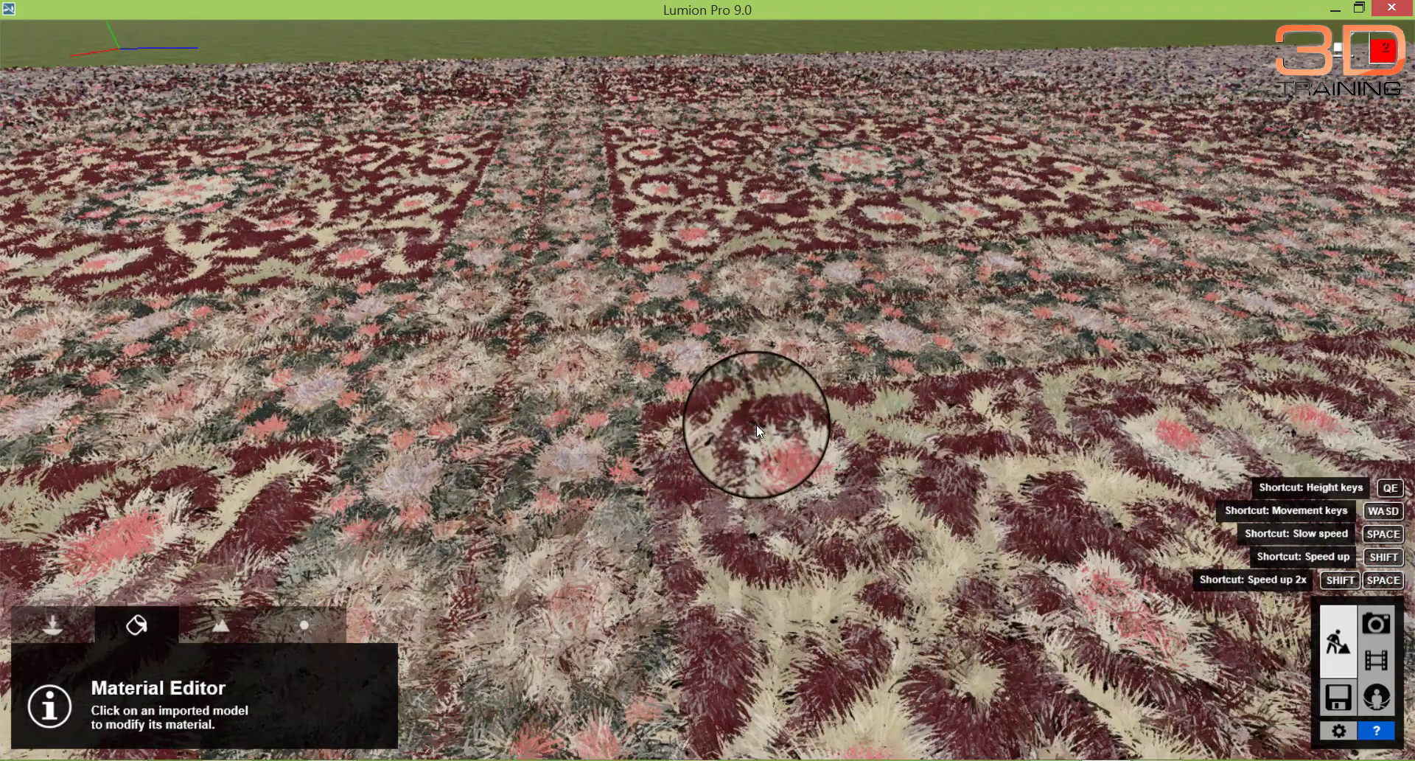
key(w)
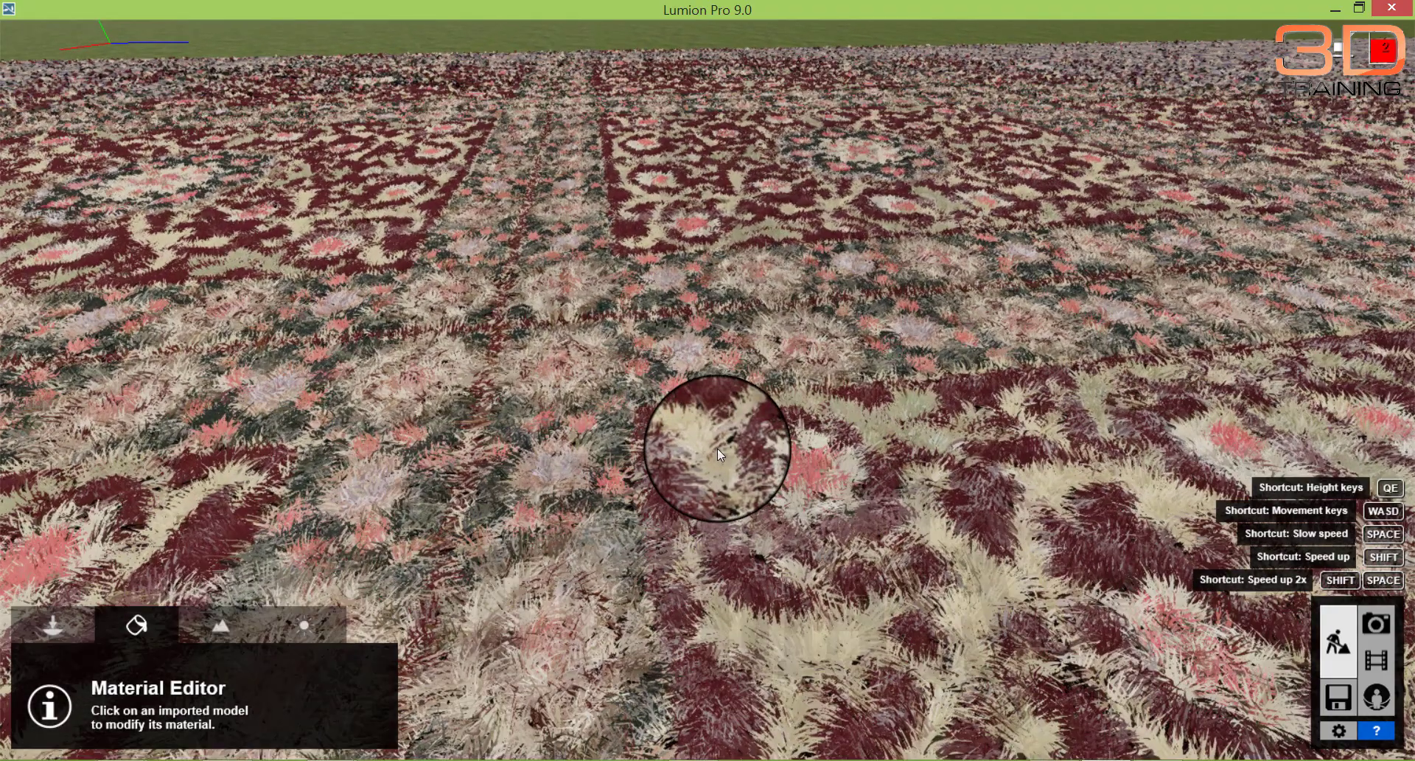
key(s)
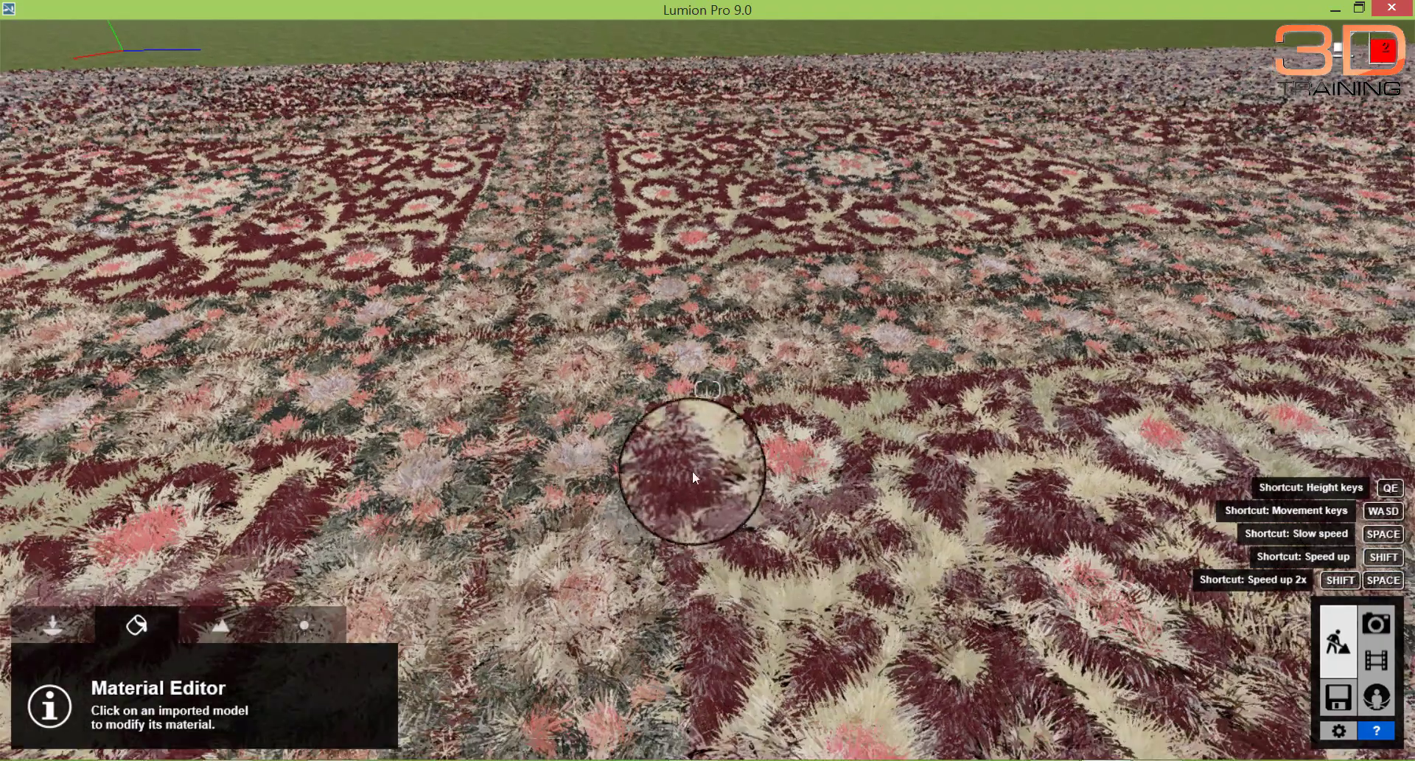
key(s)
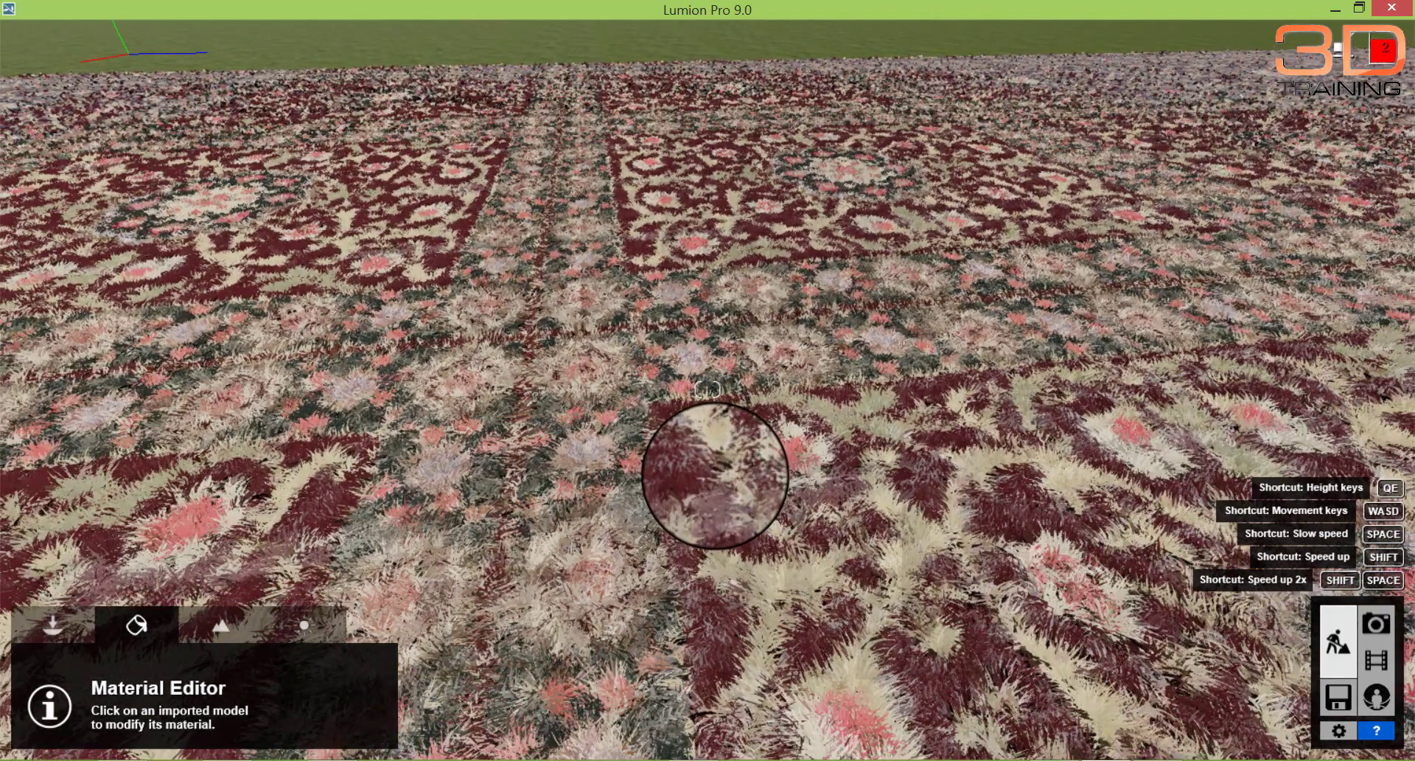
right_drag(715, 476, 725, 472)
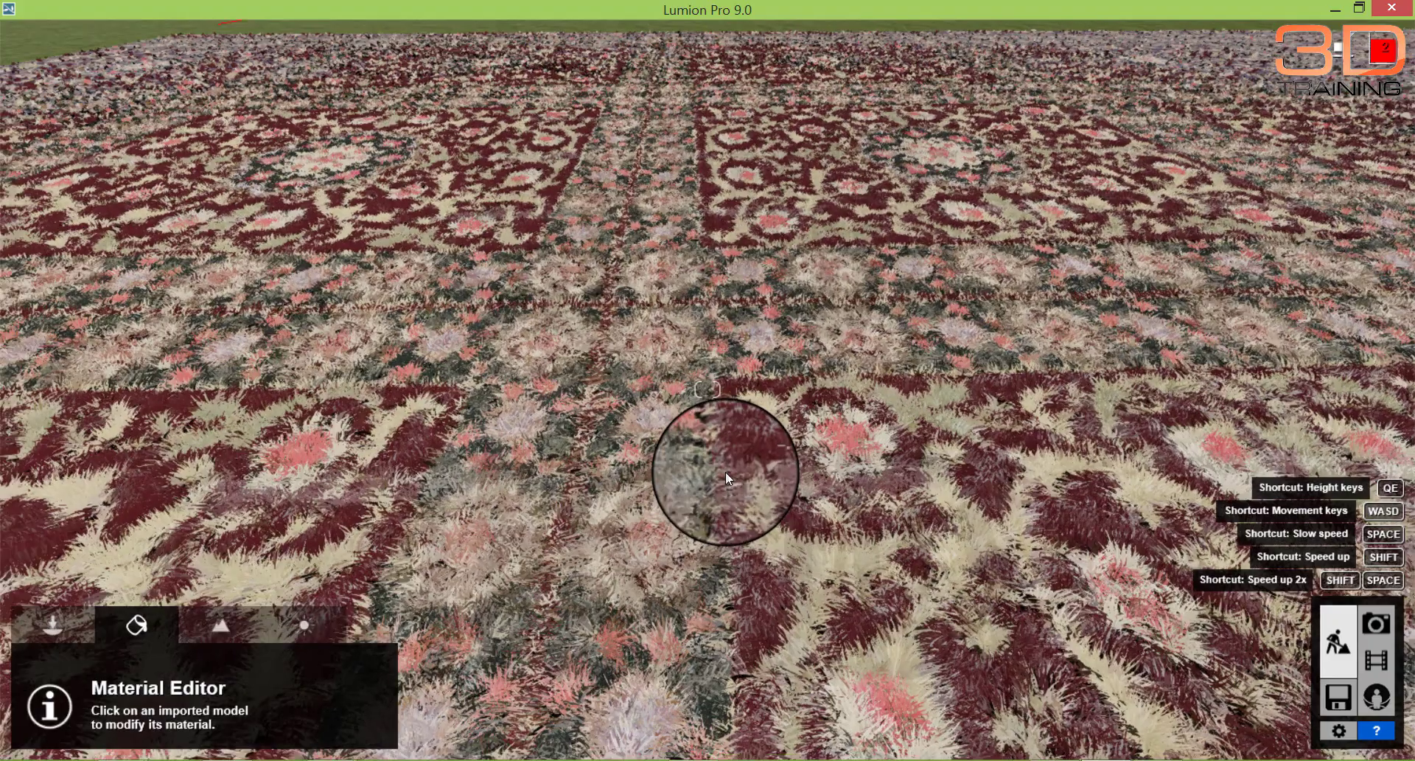
key(s)
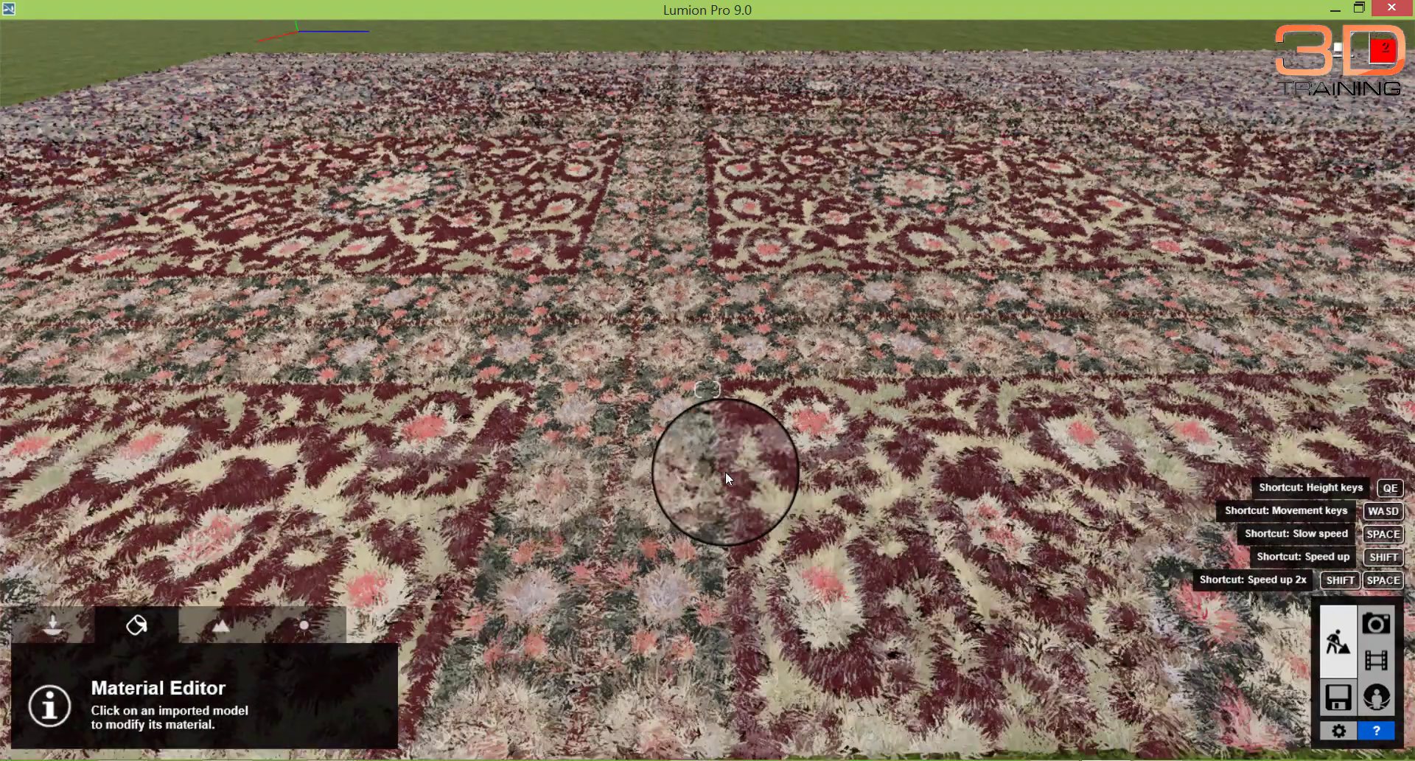
key(s)
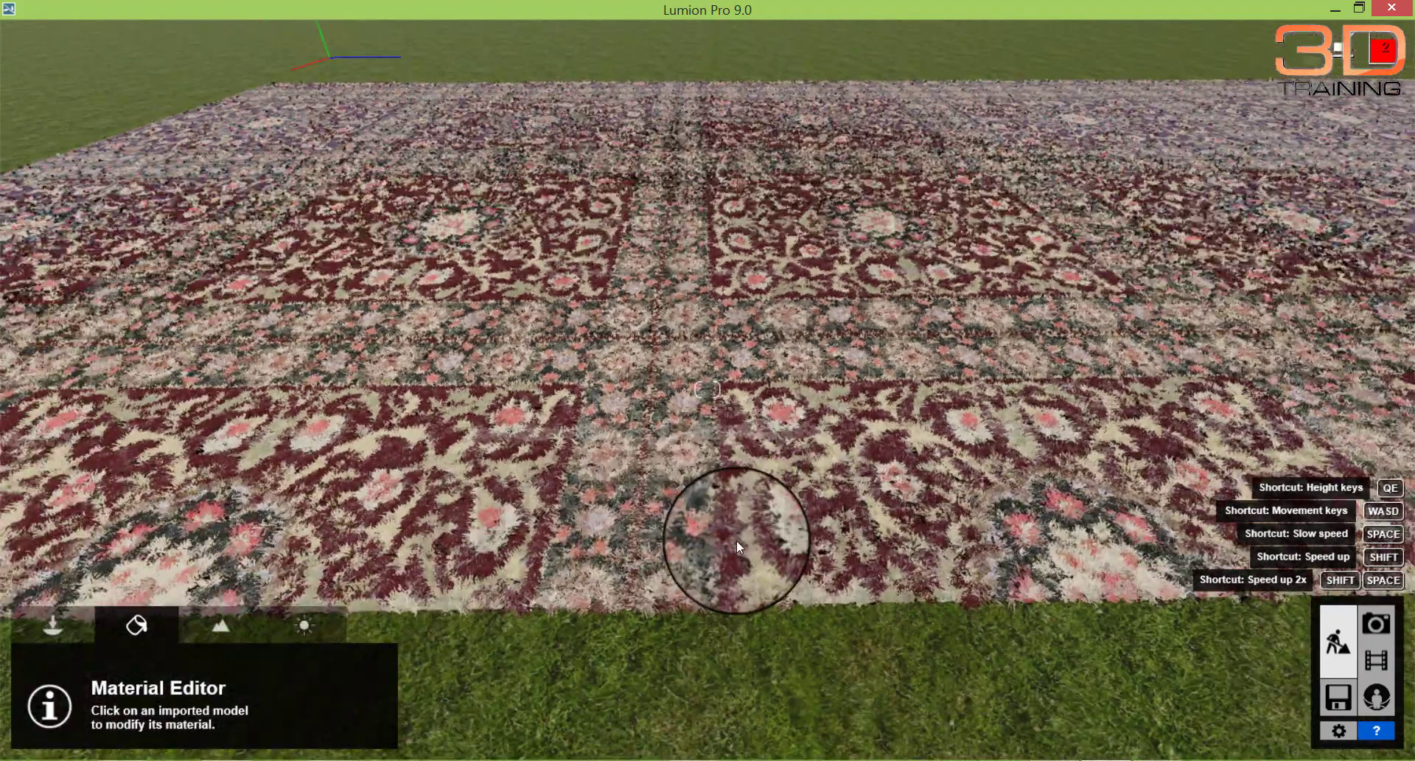
key(s)
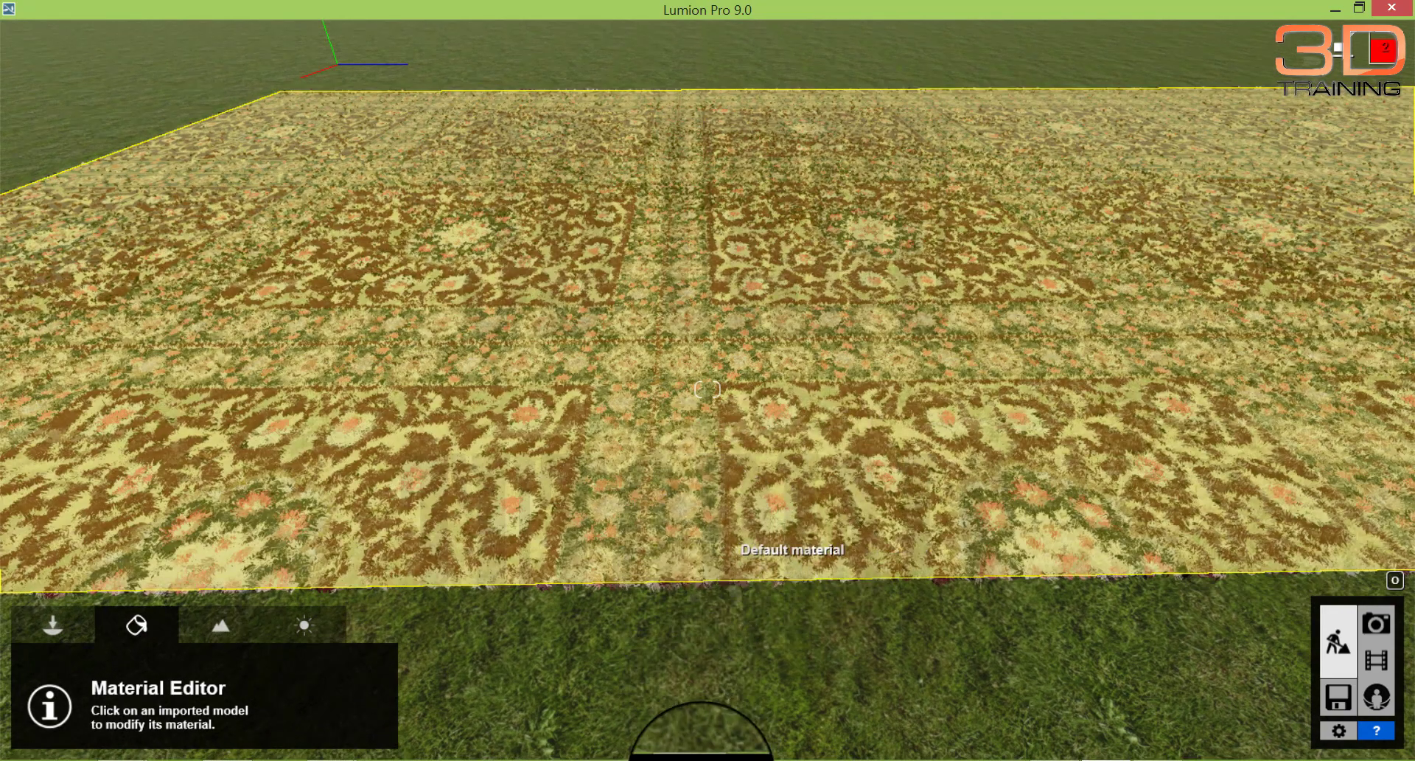
Switch to SketchUp and delete the existing rectangle with its face and all its edges
click(701, 760)
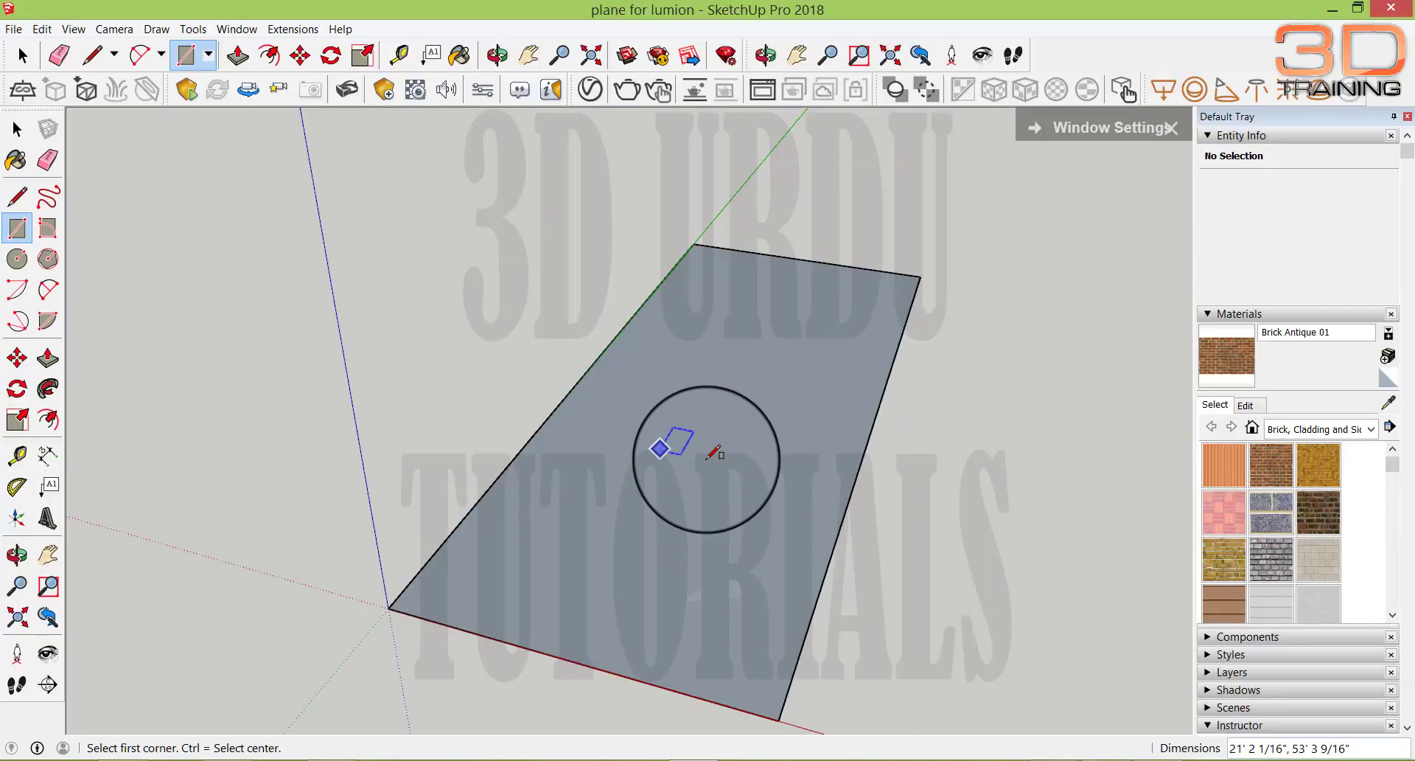
click(17, 131)
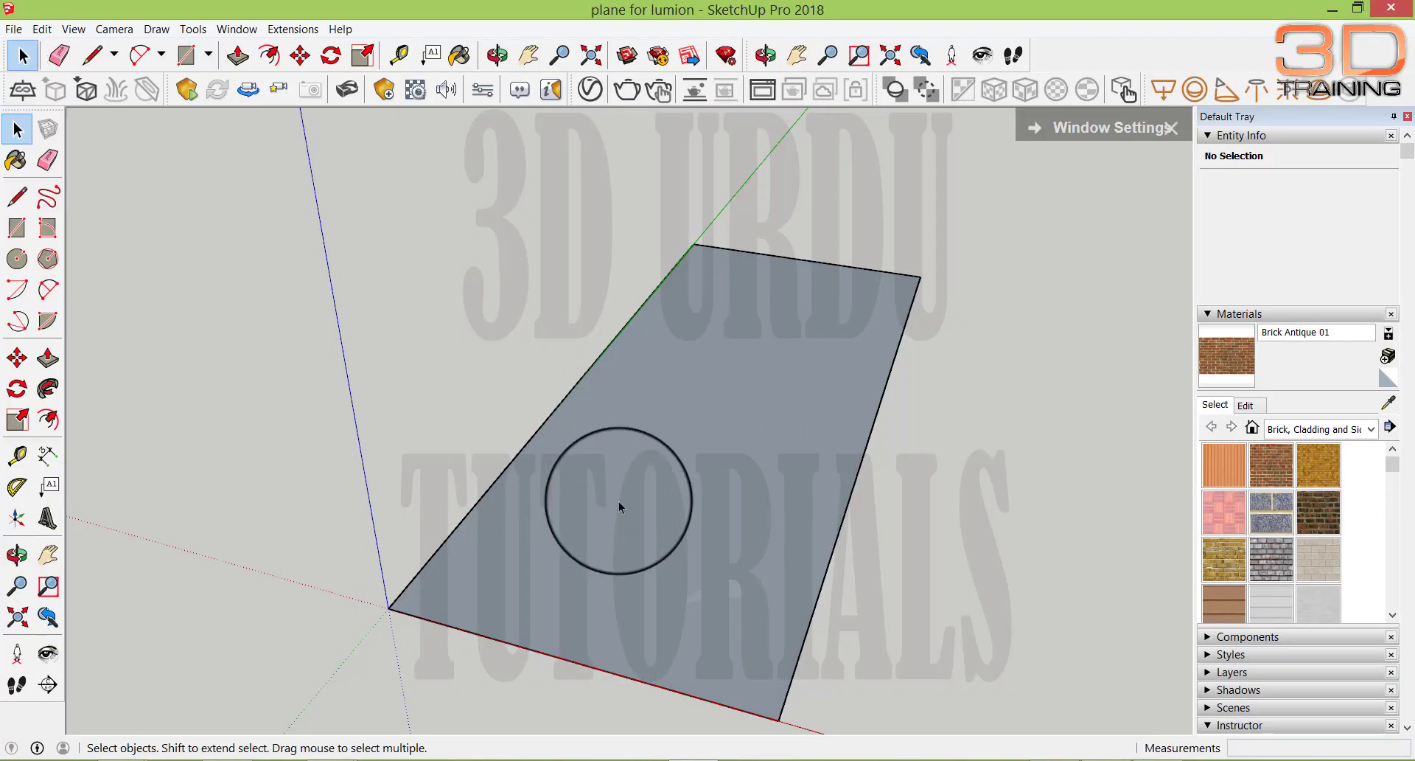
click(618, 501)
click(930, 528)
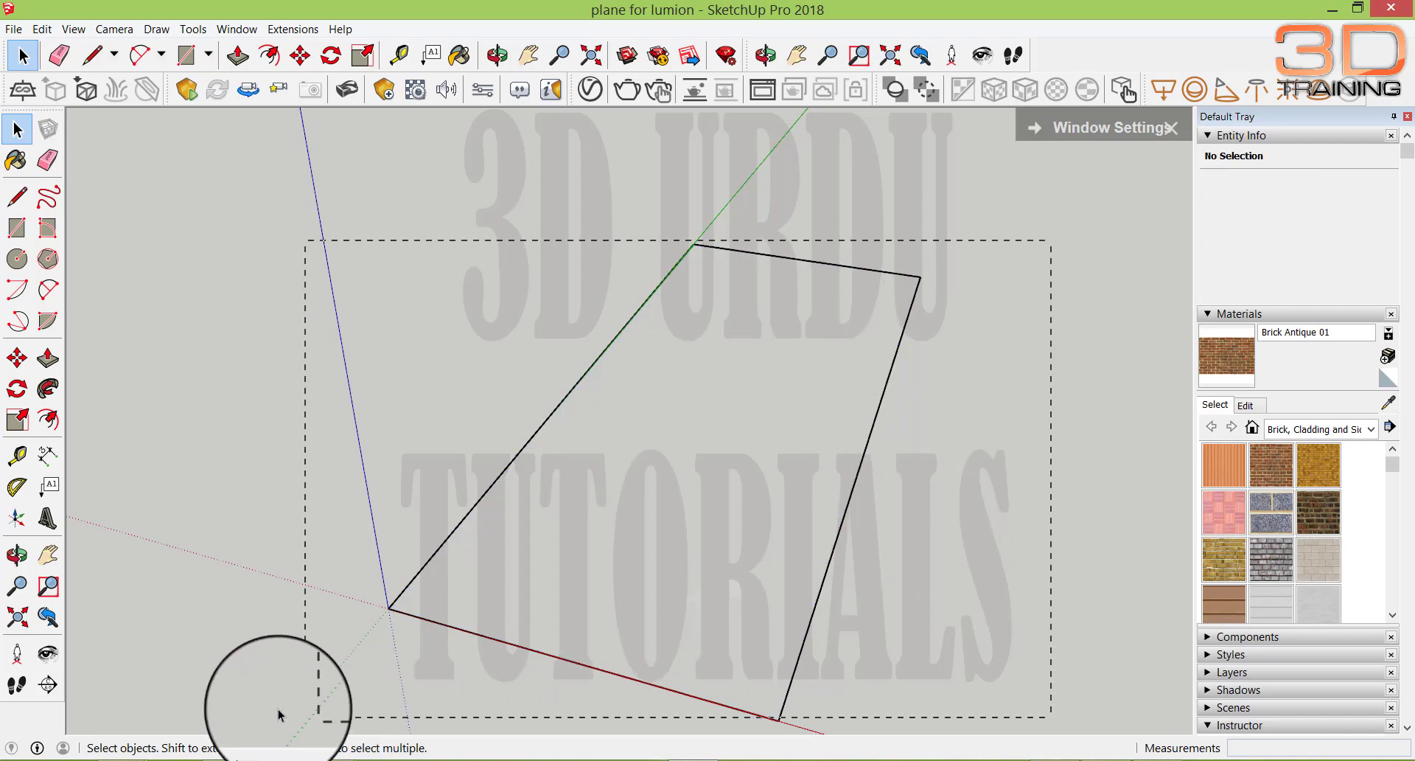
drag(277, 709, 347, 719)
key(Delete)
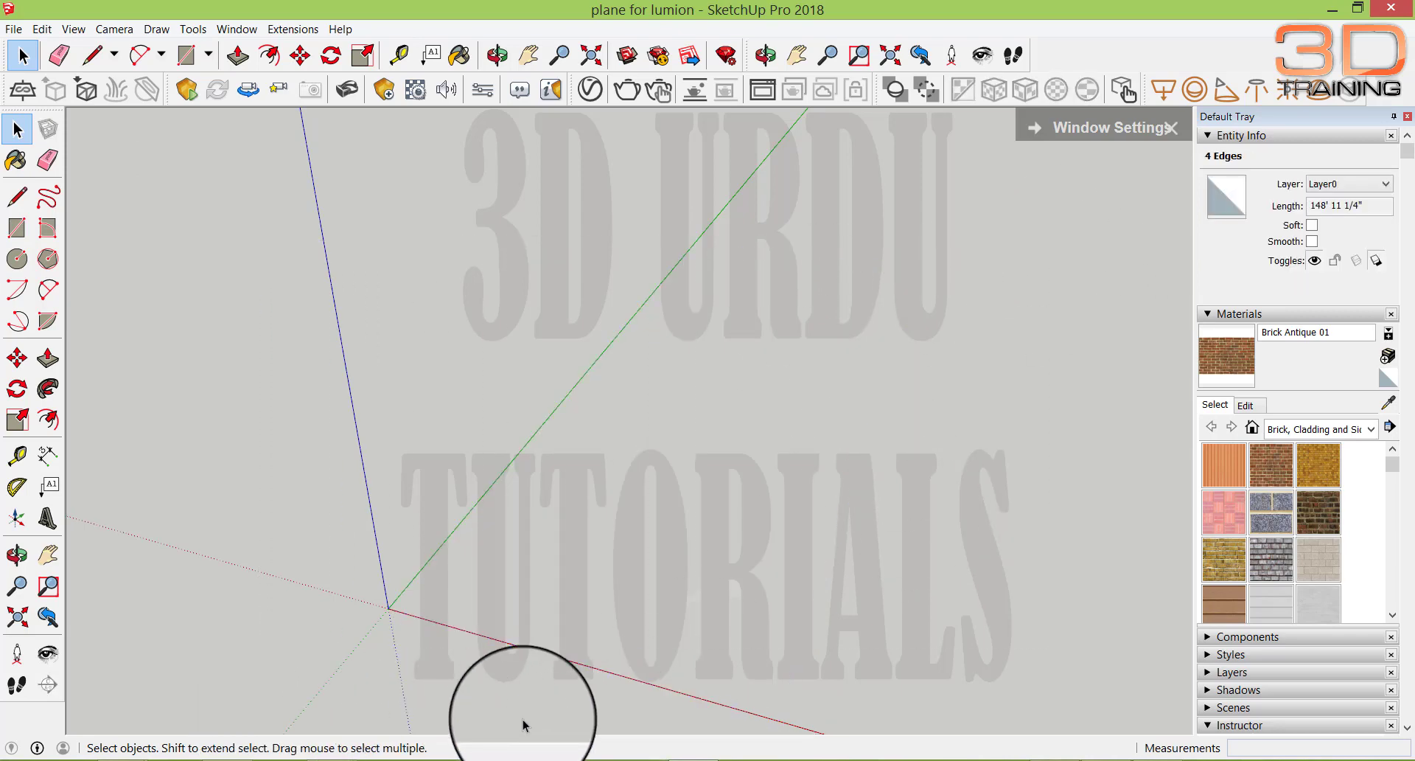
Draw a ground rectangle from the origin, about 13' 3" by 25' 11"
click(17, 228)
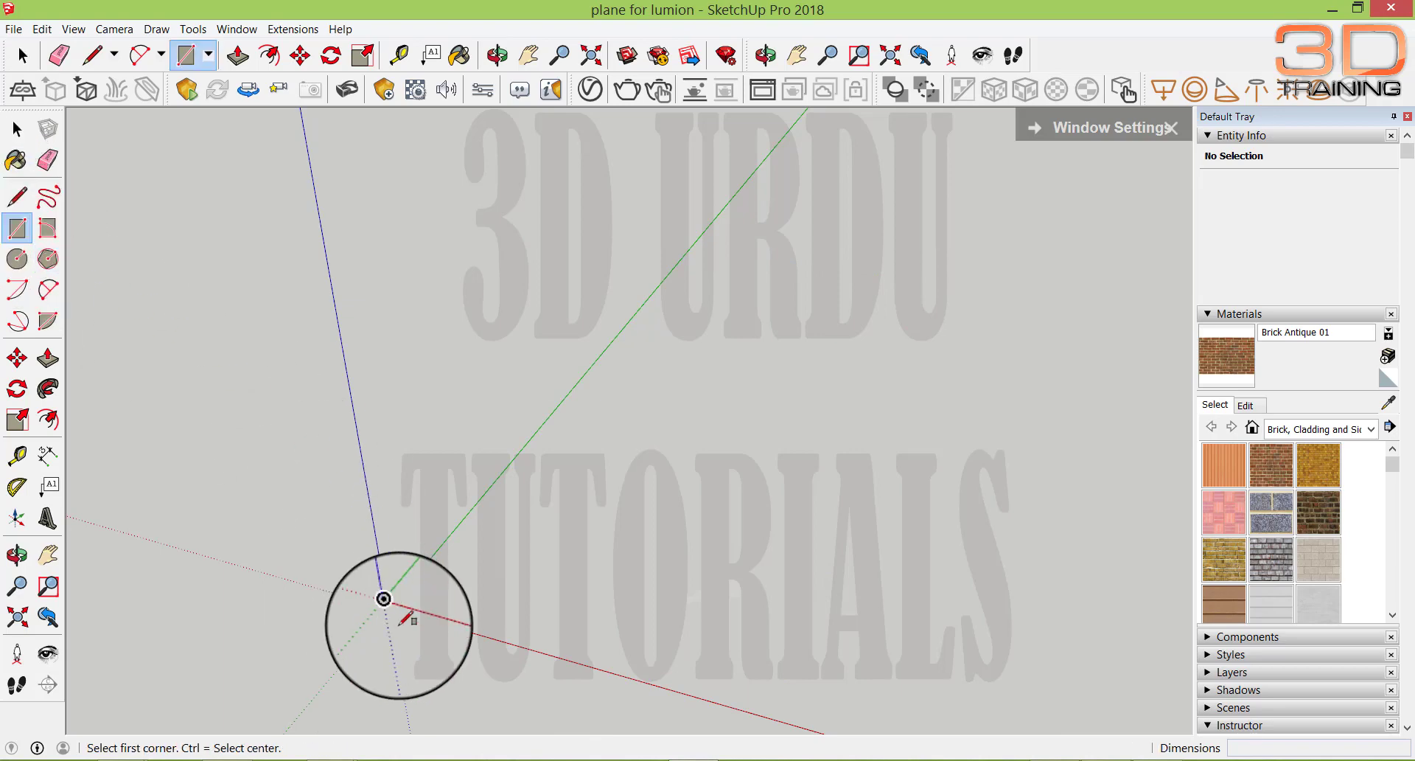
click(388, 605)
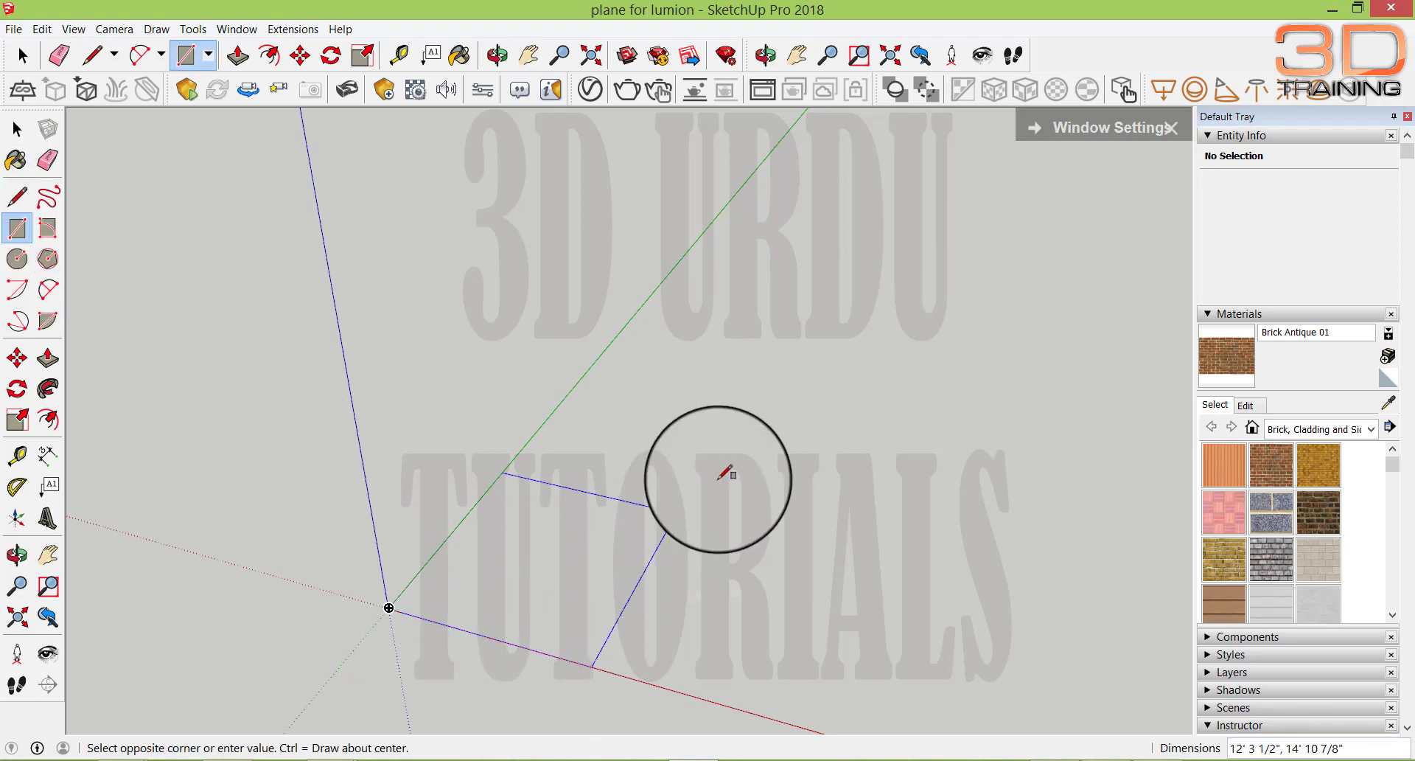
click(755, 412)
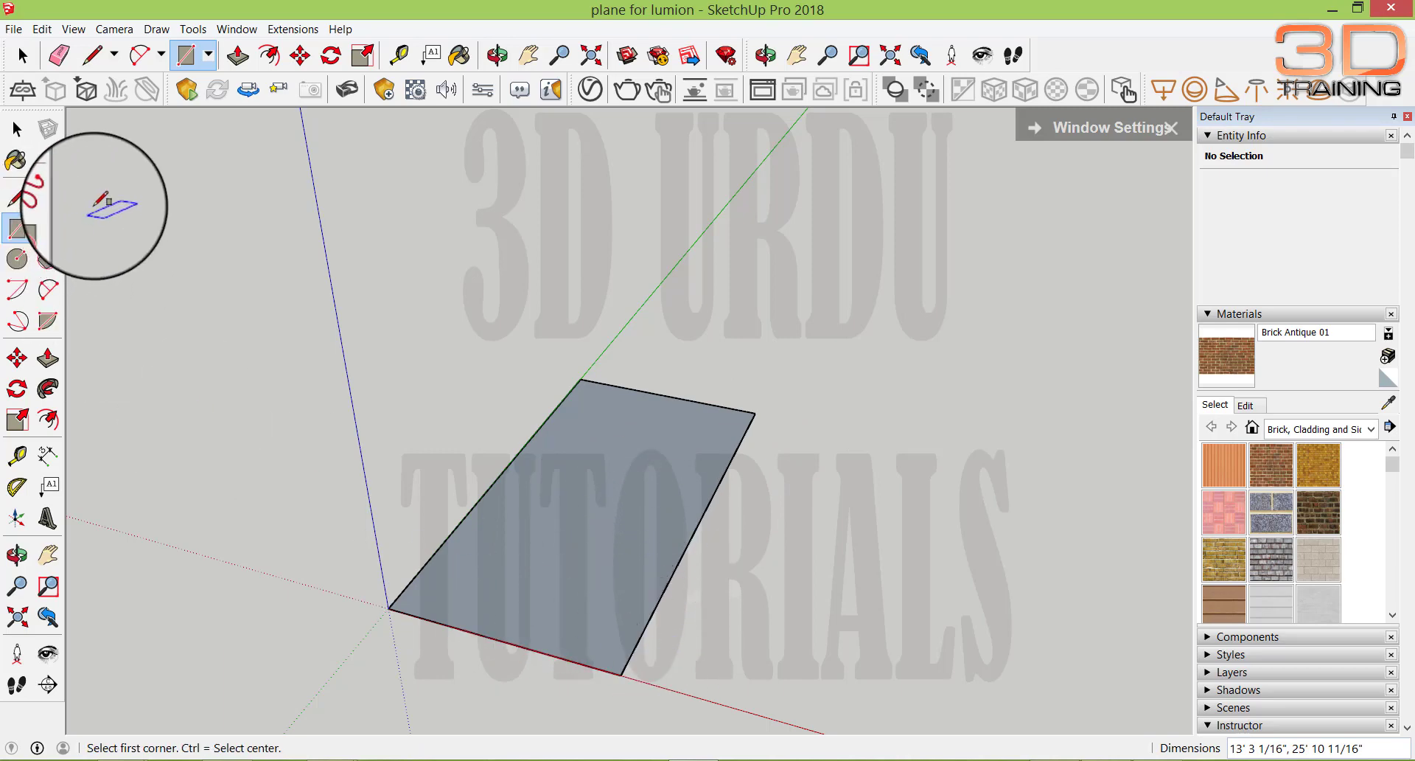
Save the model to the Desktop under the new name plane for lumion22 as a SketchUp model, without replacing the existing file
click(22, 56)
click(14, 33)
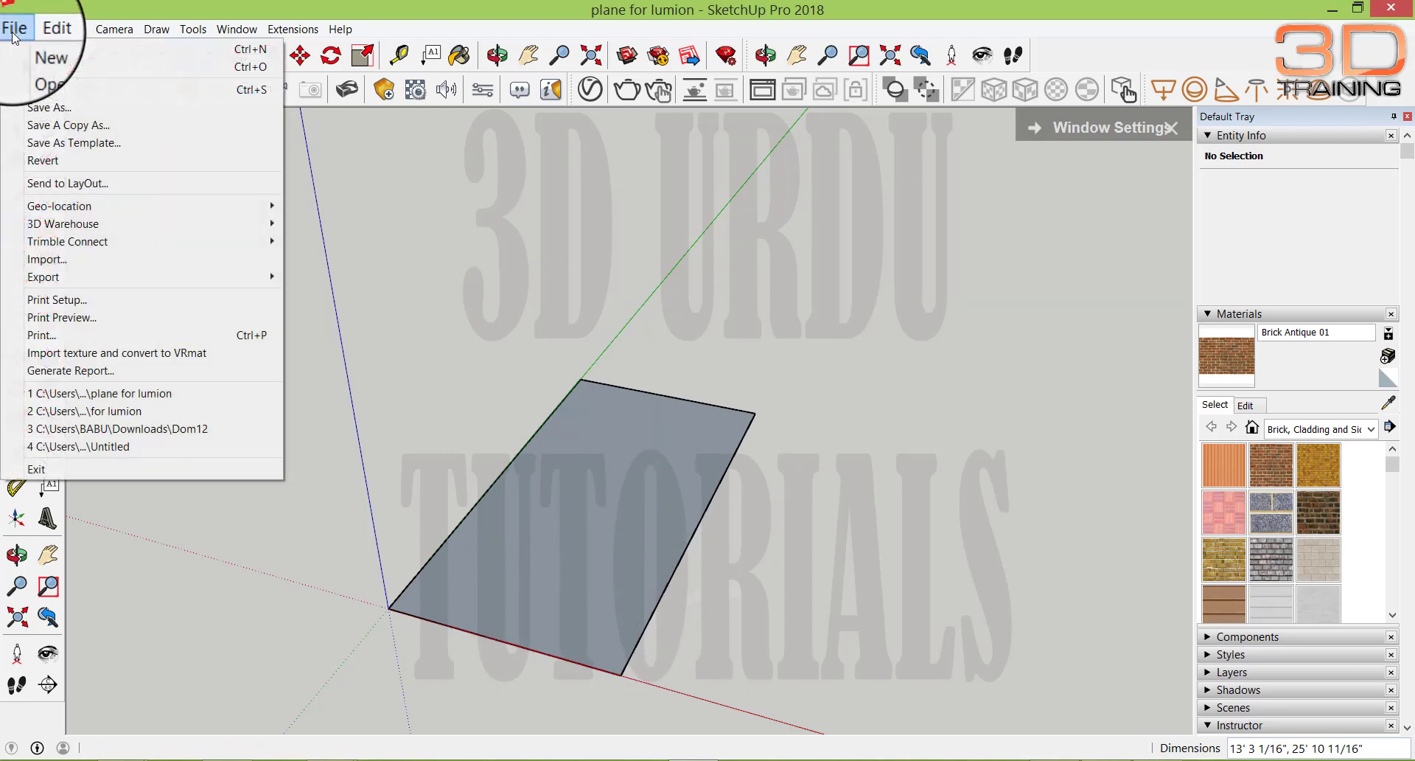
click(61, 110)
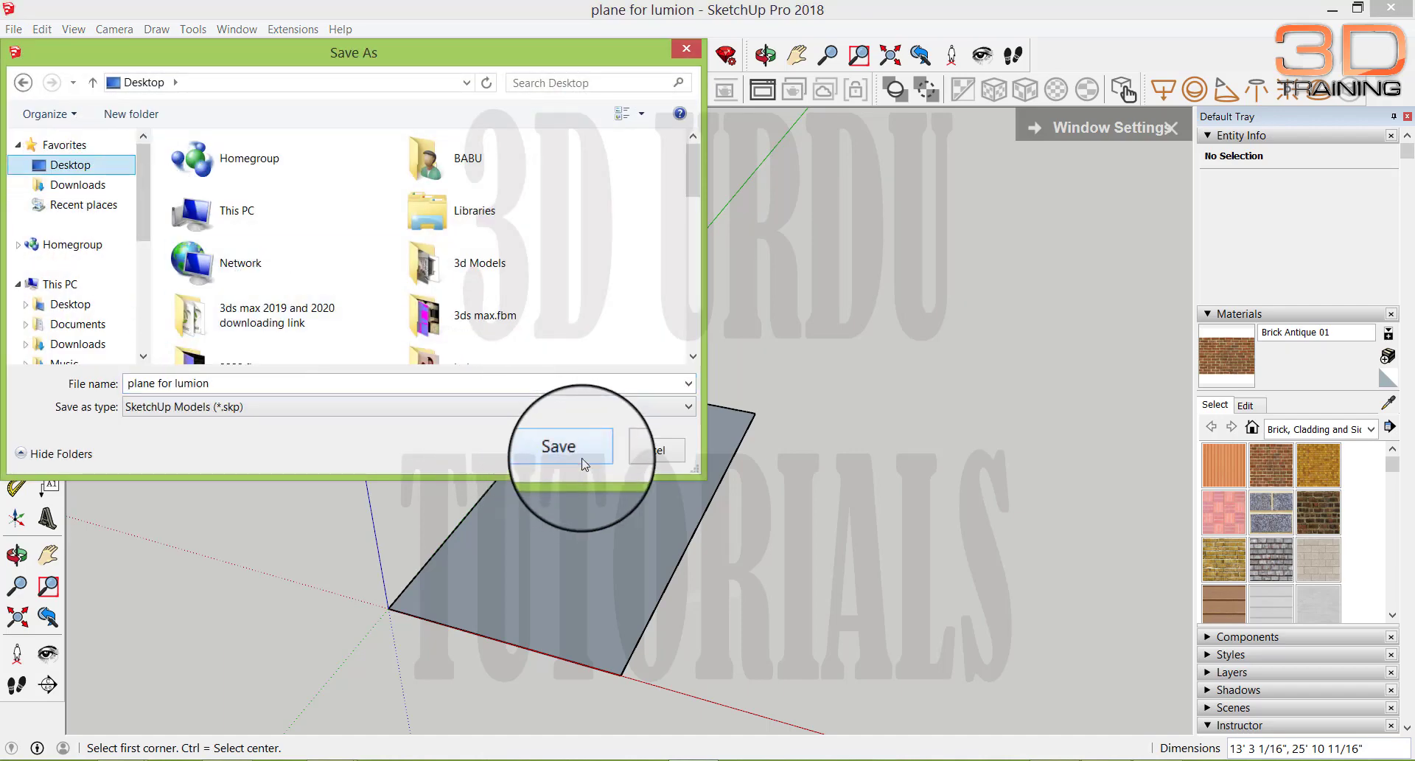
click(564, 451)
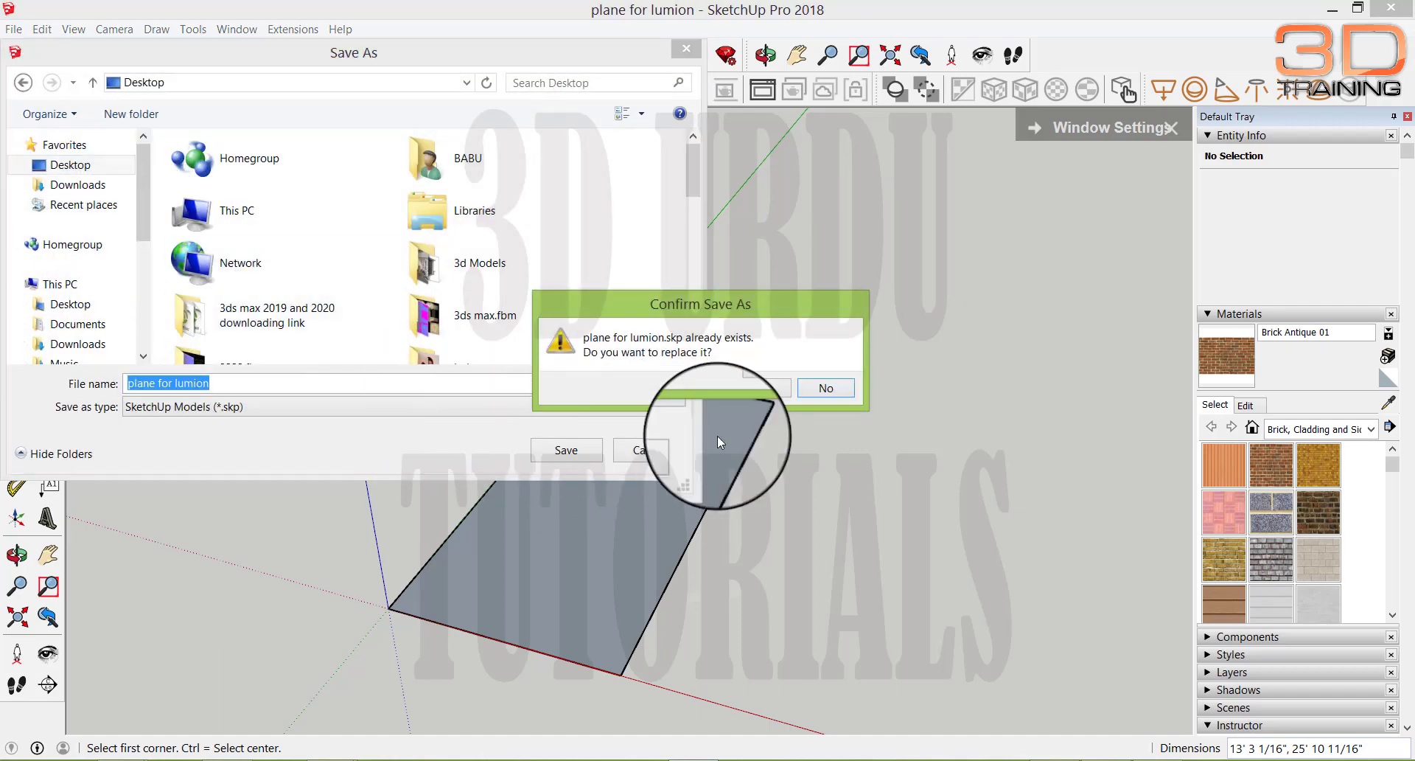
click(826, 388)
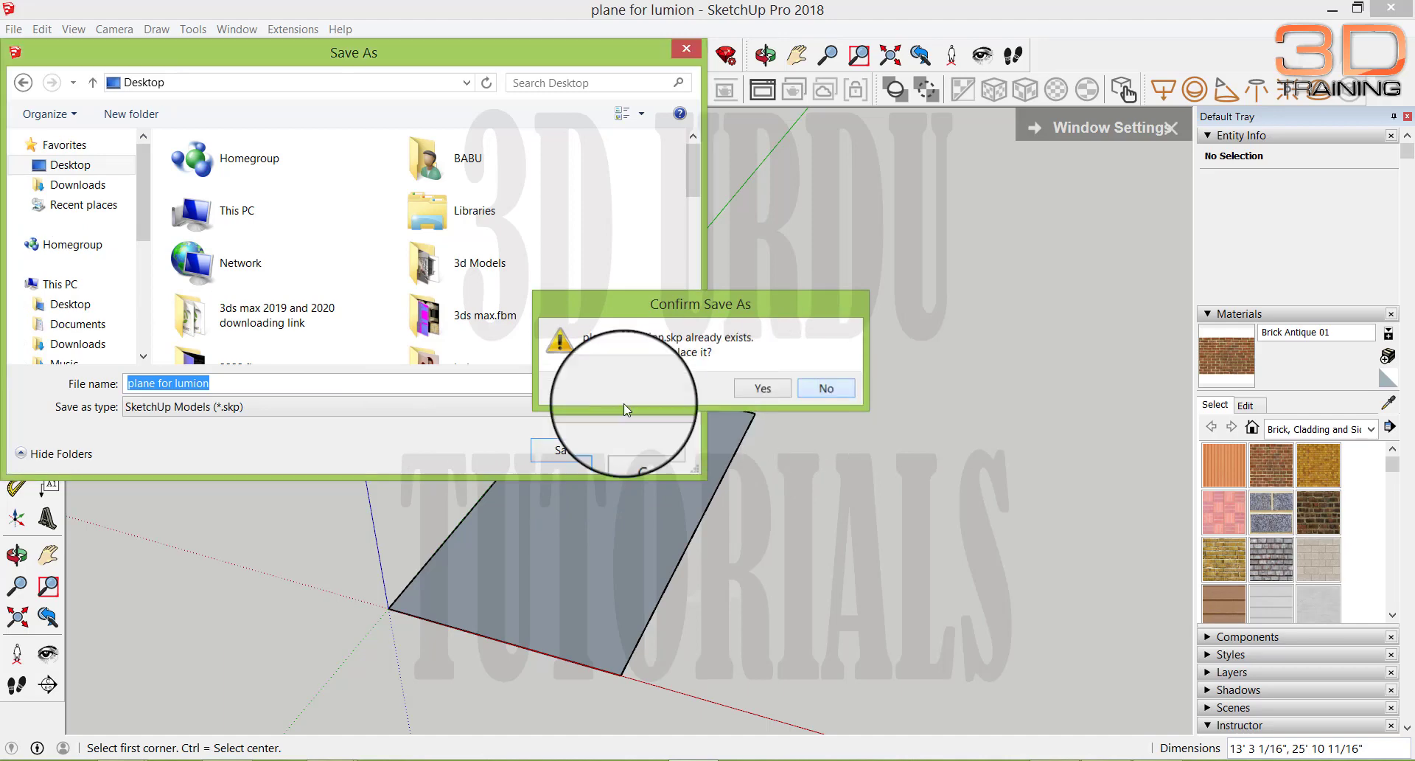
click(247, 386)
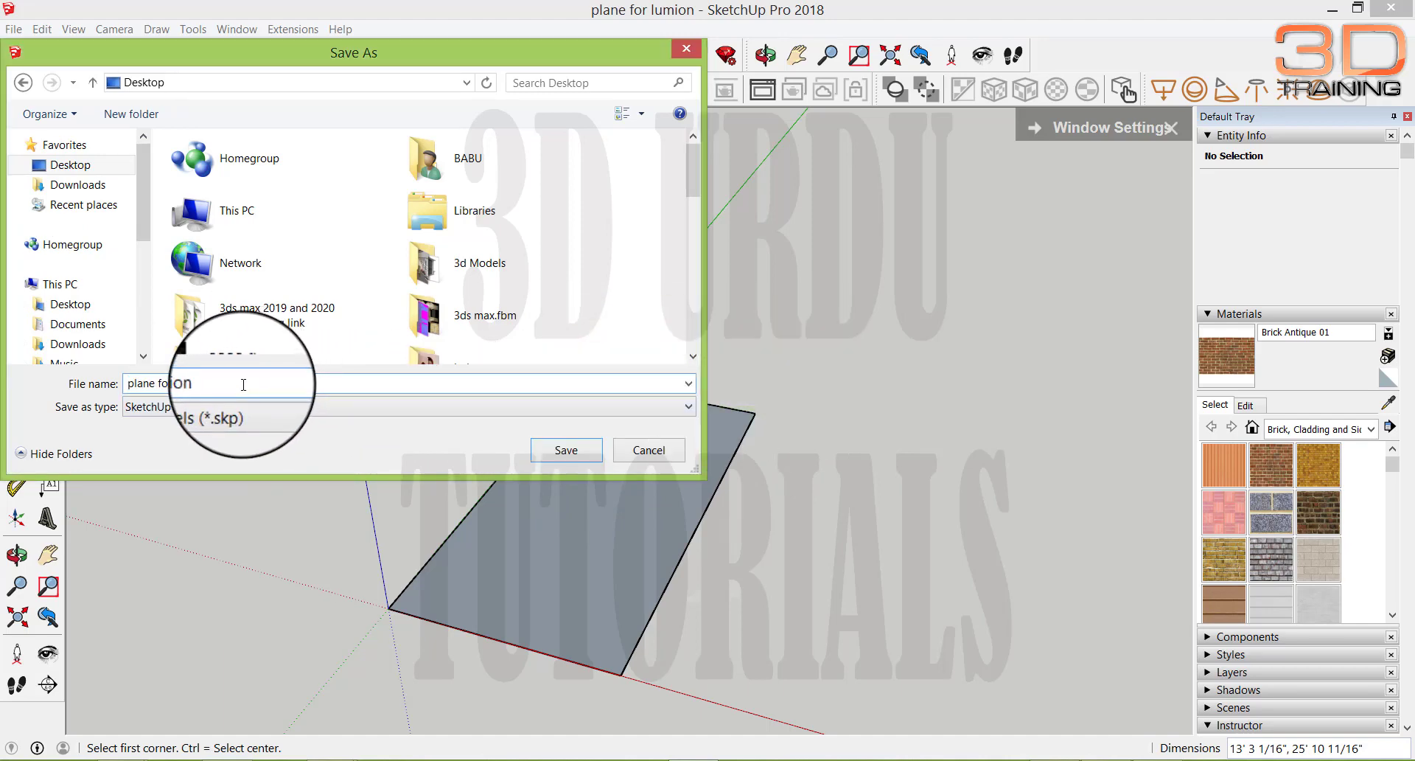
click(565, 449)
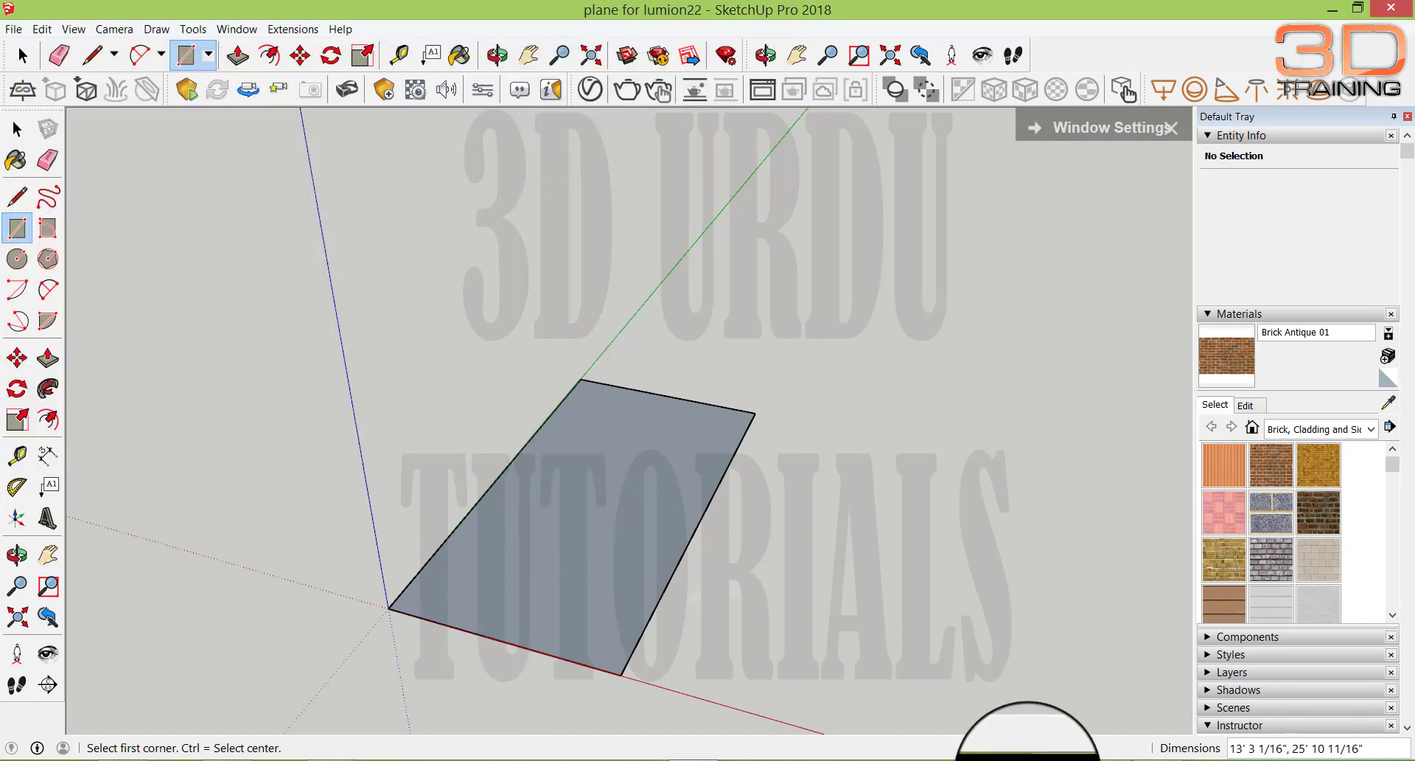
Switch to Lumion and import plane for lumion22.skp into the Main (default) category with Import edges off
click(1103, 760)
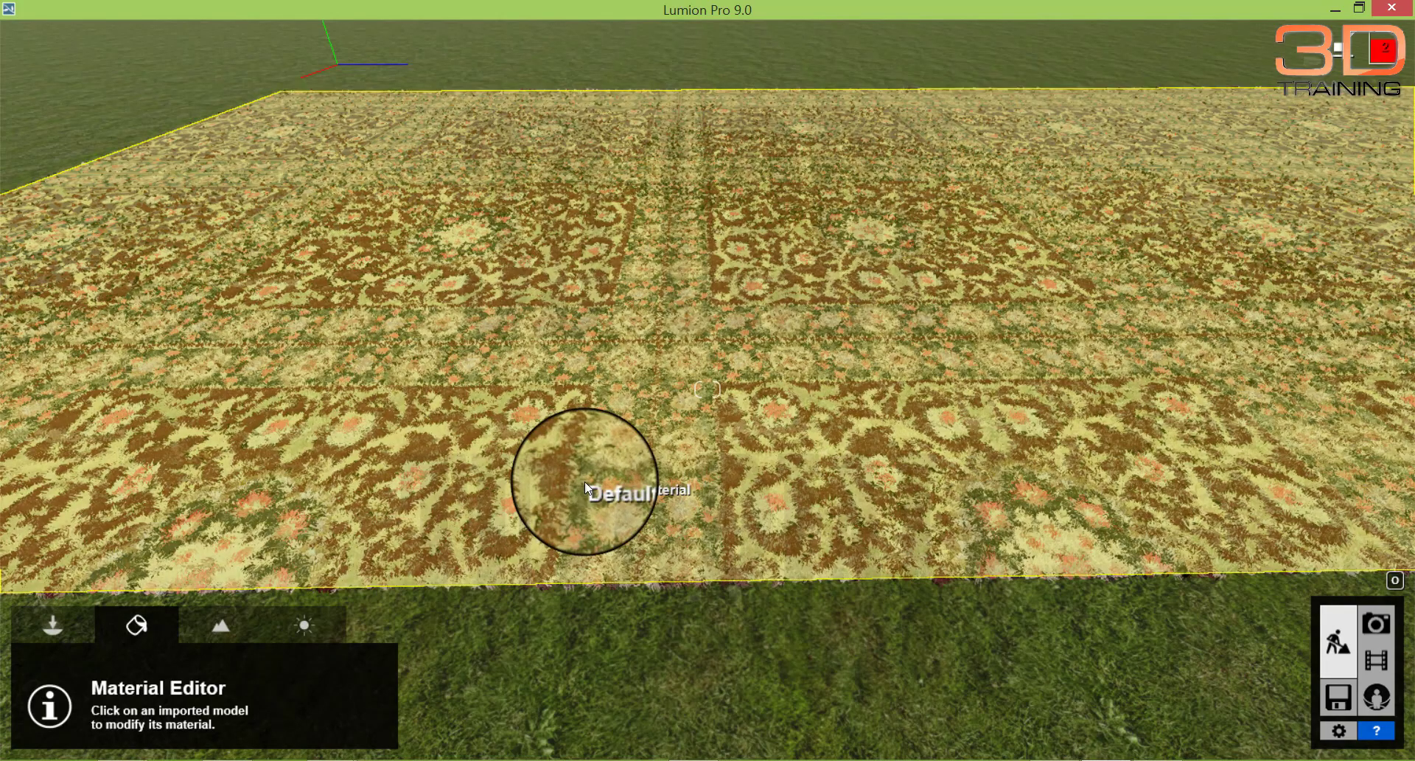
right_drag(585, 483, 616, 540)
click(53, 625)
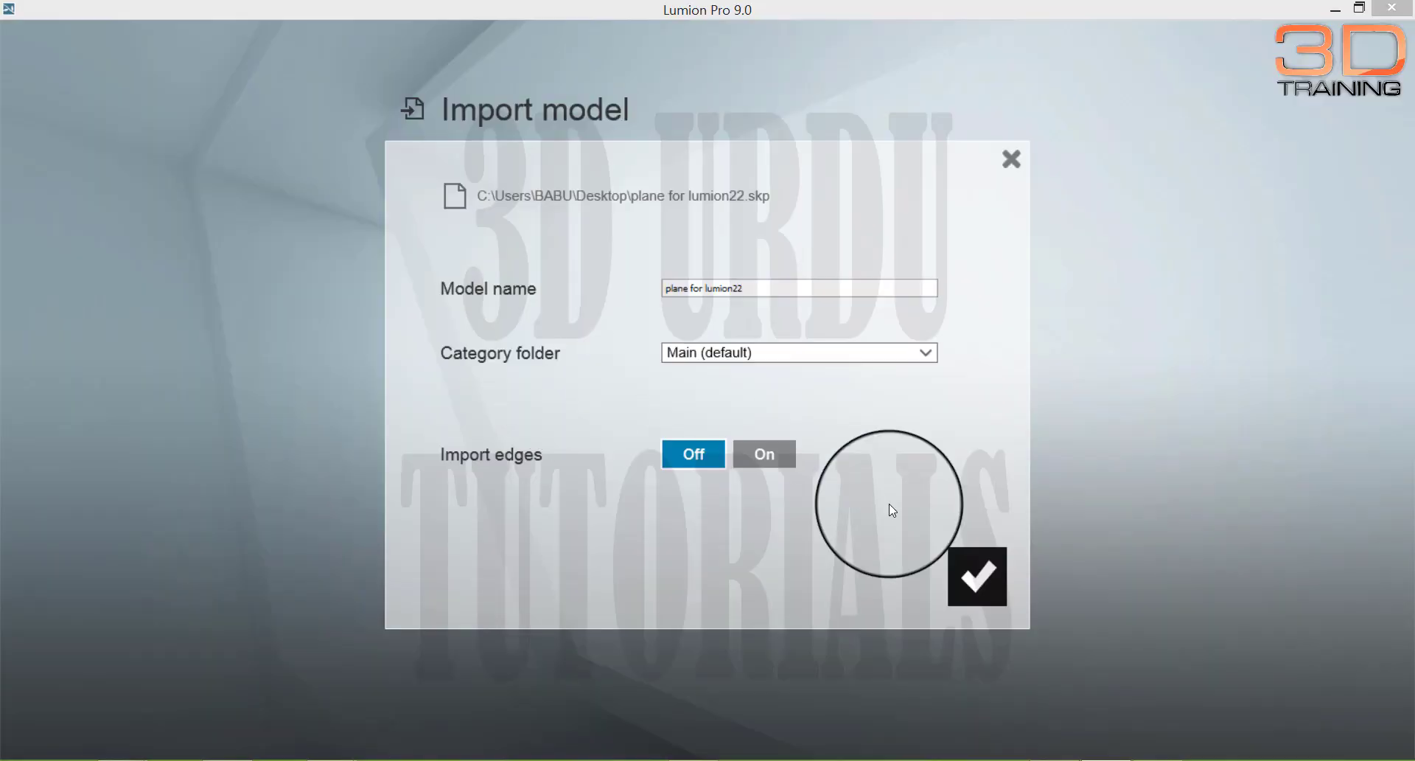
click(960, 574)
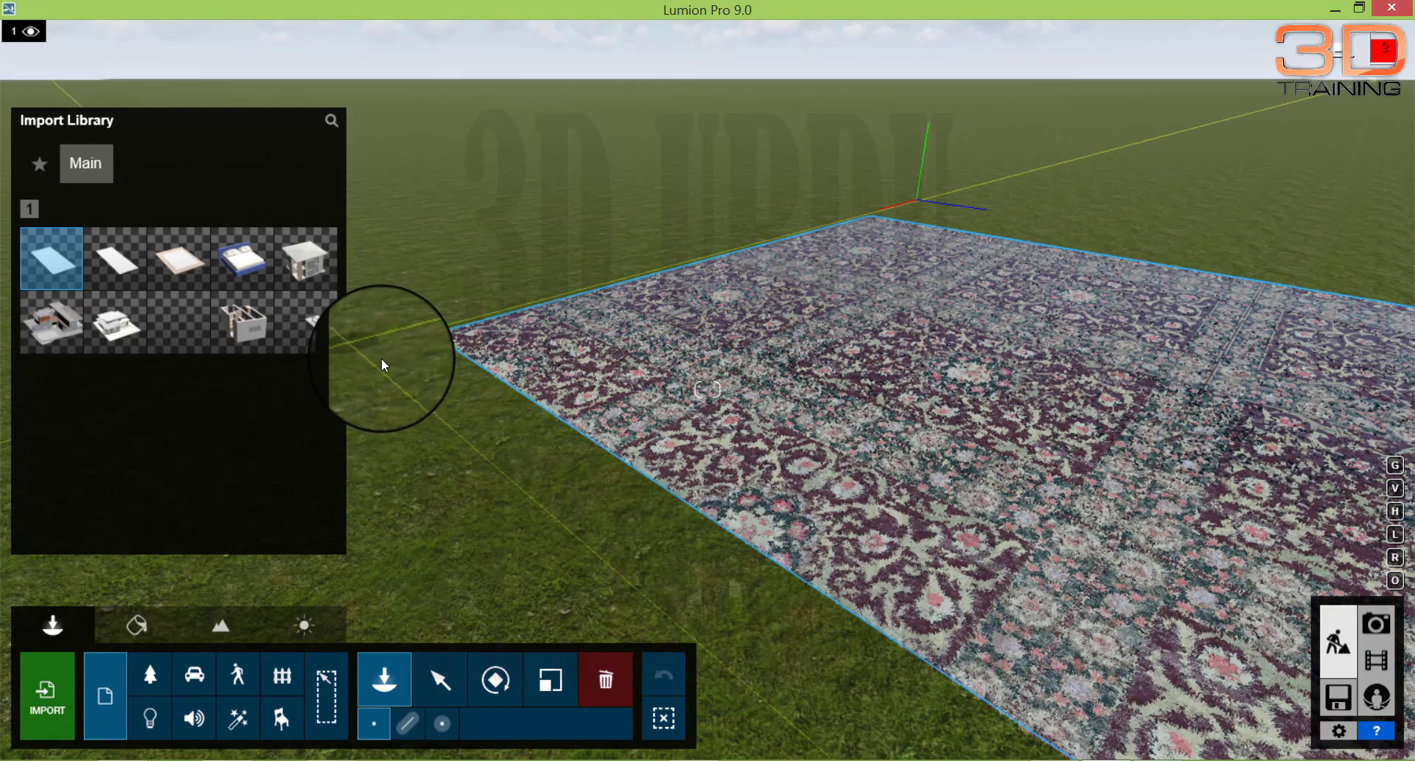
Place the imported plane on the grass beside the patterned carpet and select it
click(382, 359)
click(382, 360)
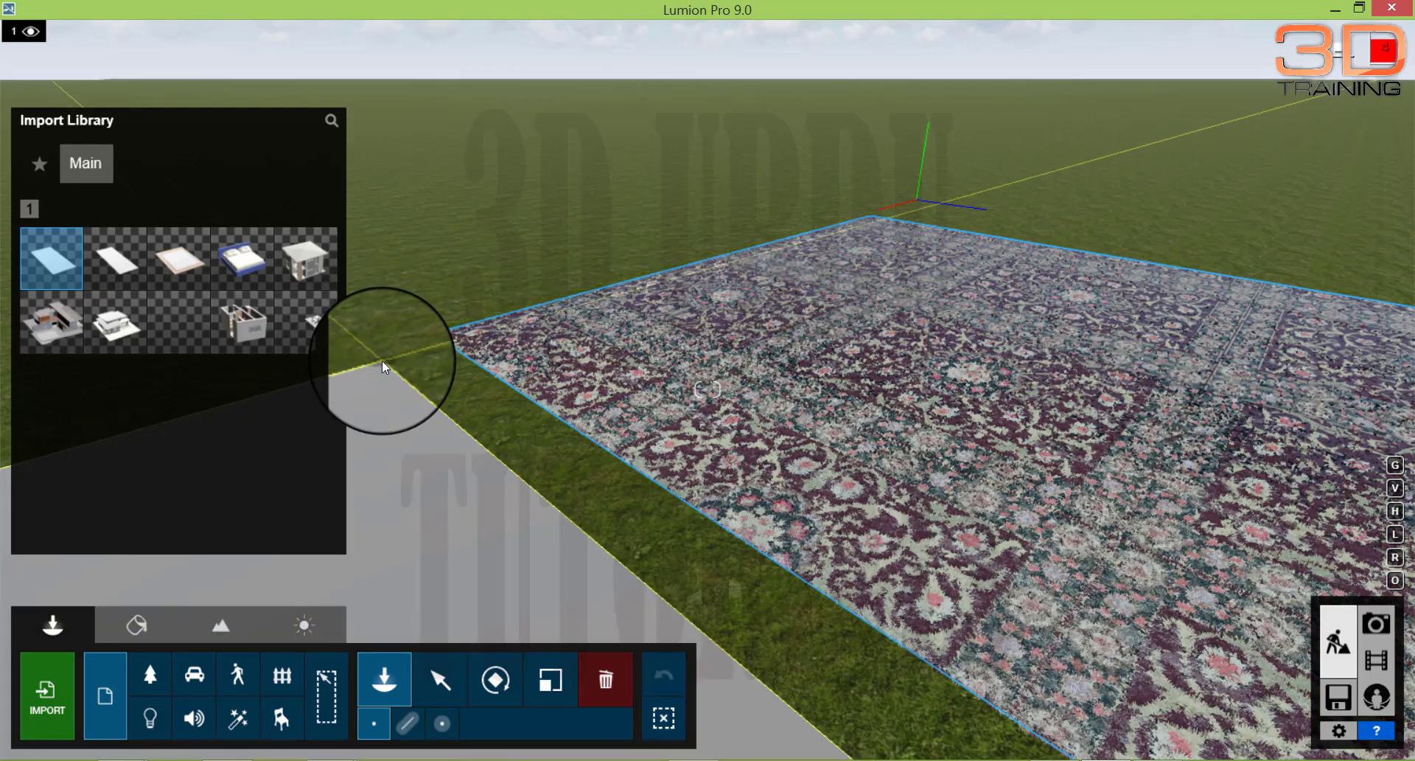
click(564, 432)
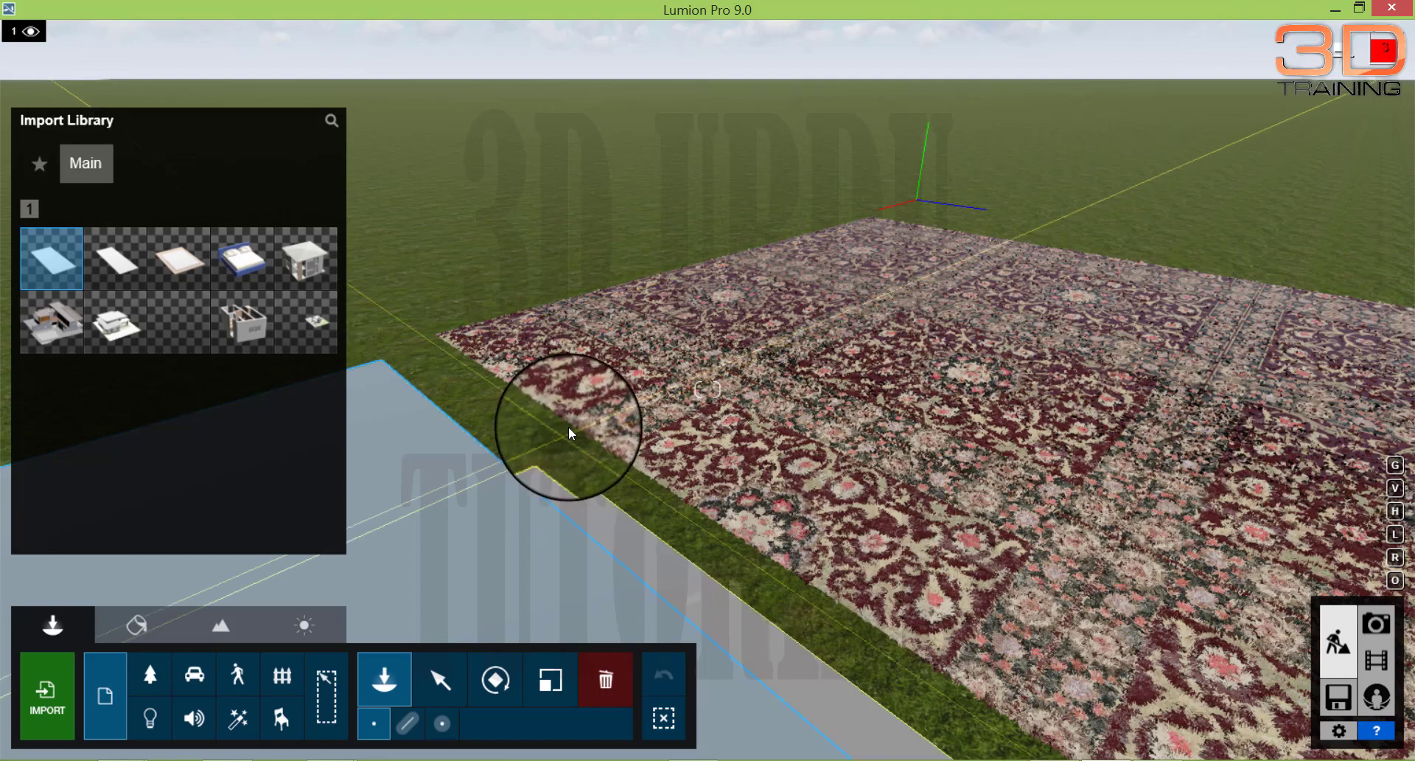
scroll(566, 428, down, 3)
click(435, 680)
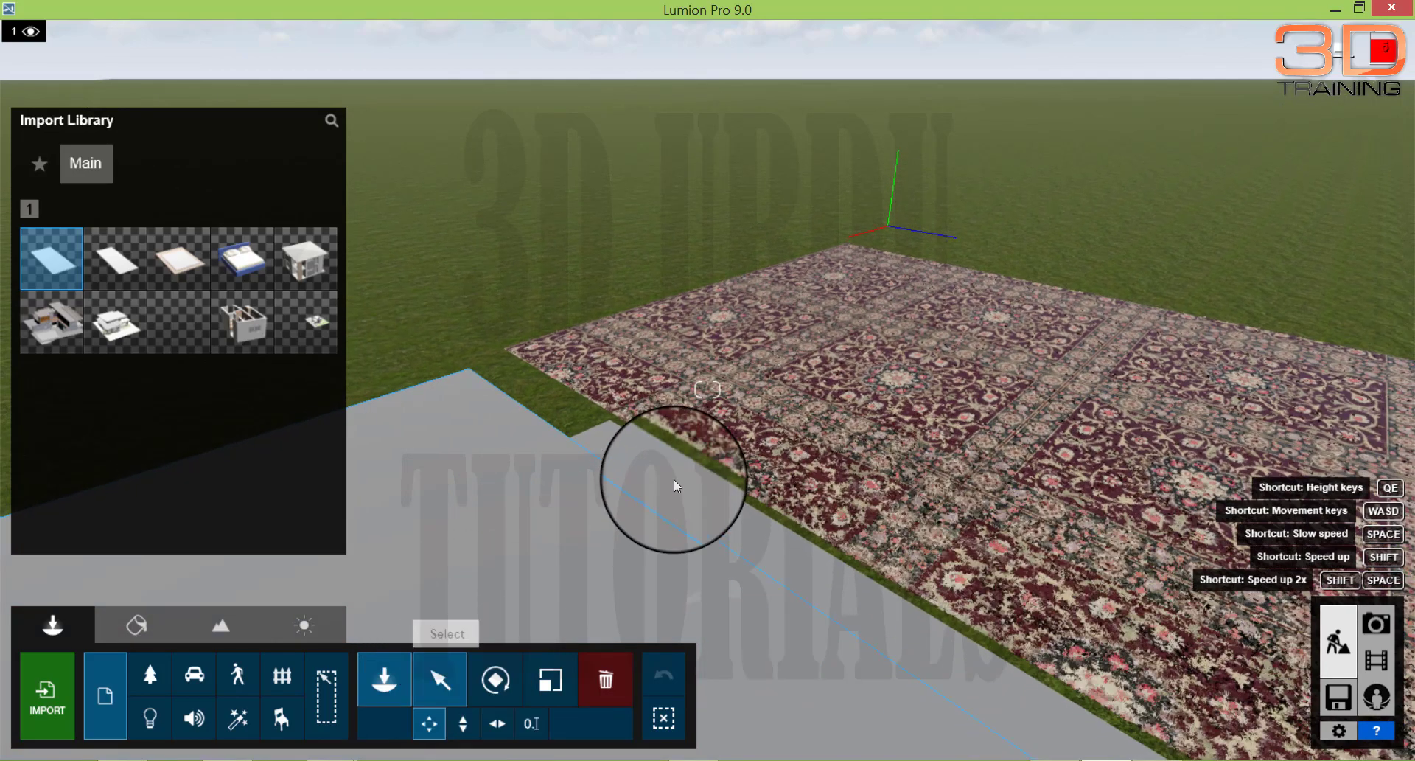
click(674, 476)
scroll(673, 468, down, 3)
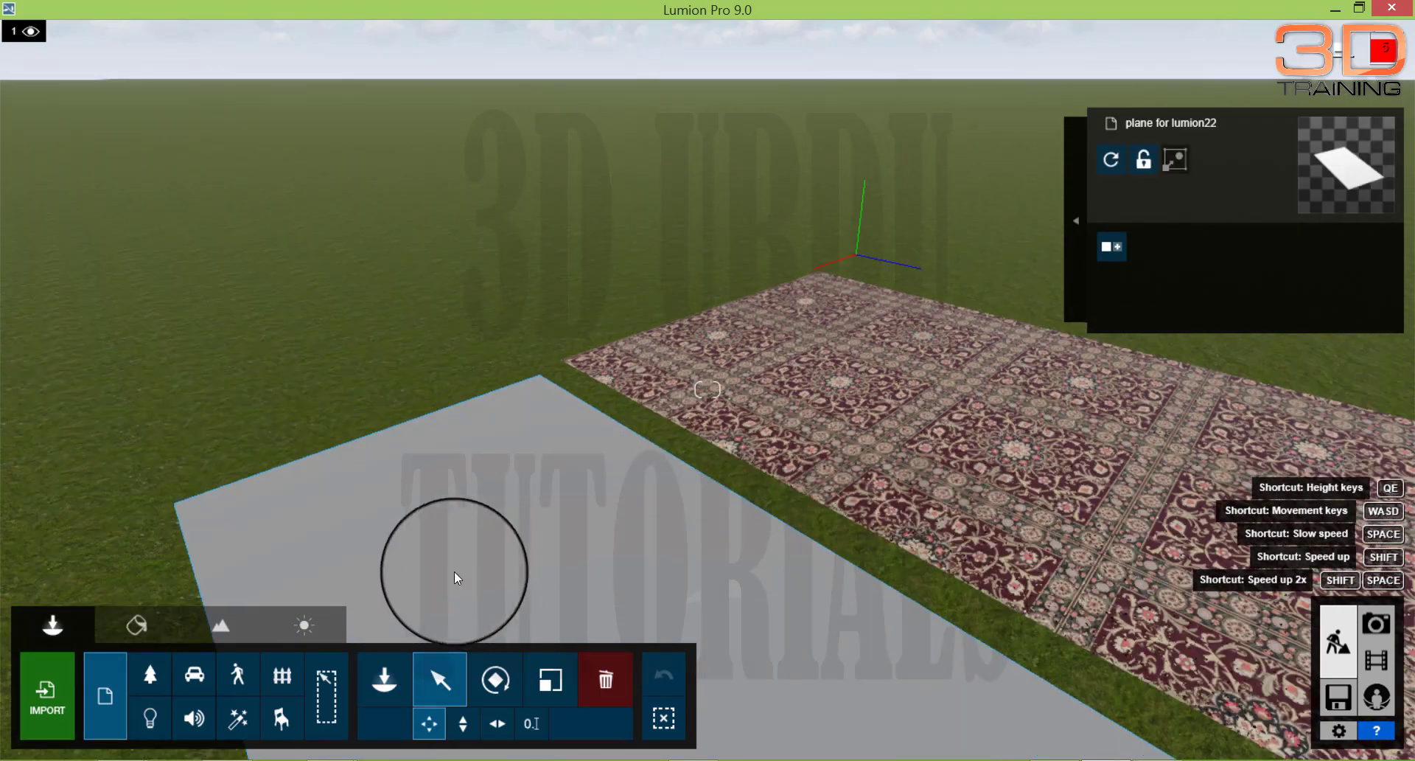
Apply the Brown and White Fur material from the Nature materials to the imported plane
right_drag(335, 555, 387, 536)
scroll(387, 536, down, 5)
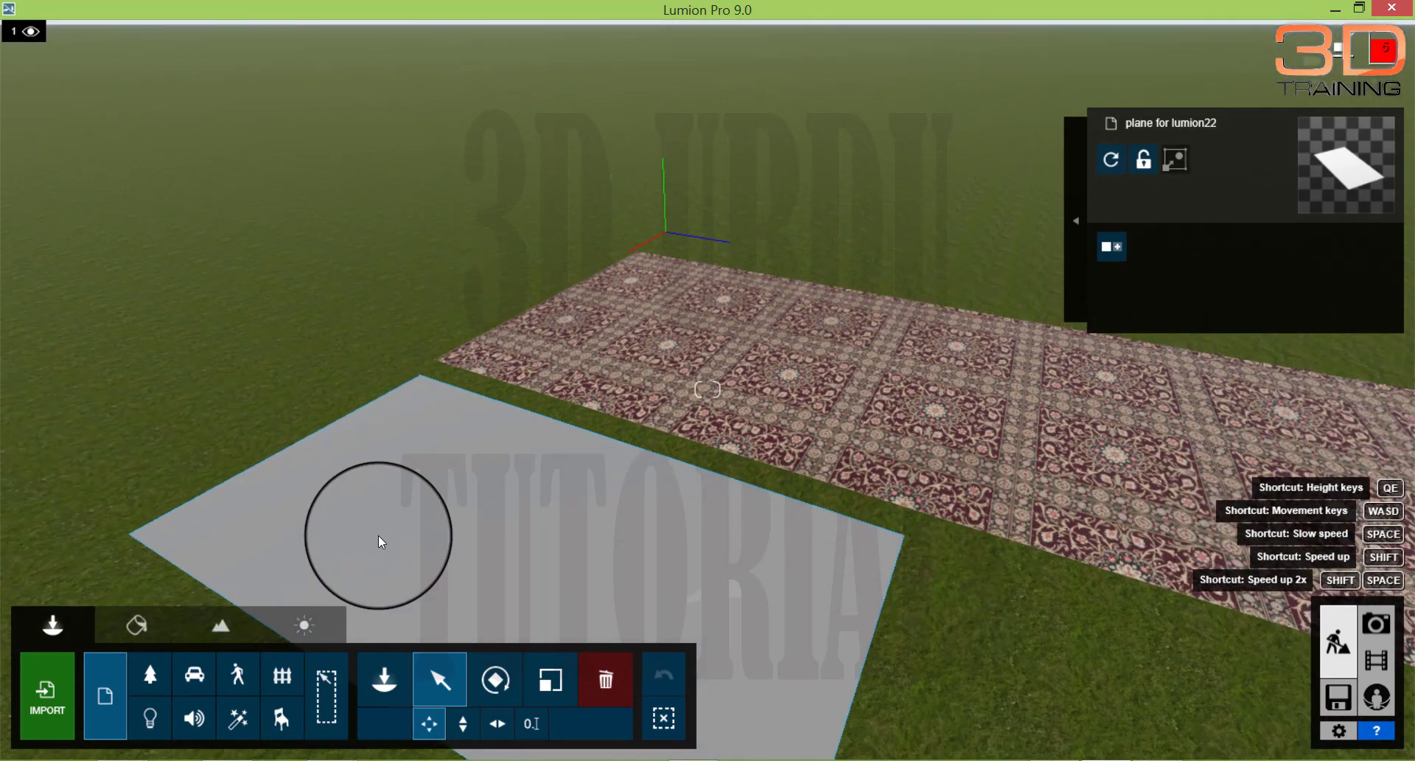
right_drag(341, 570, 458, 557)
scroll(460, 561, up, 5)
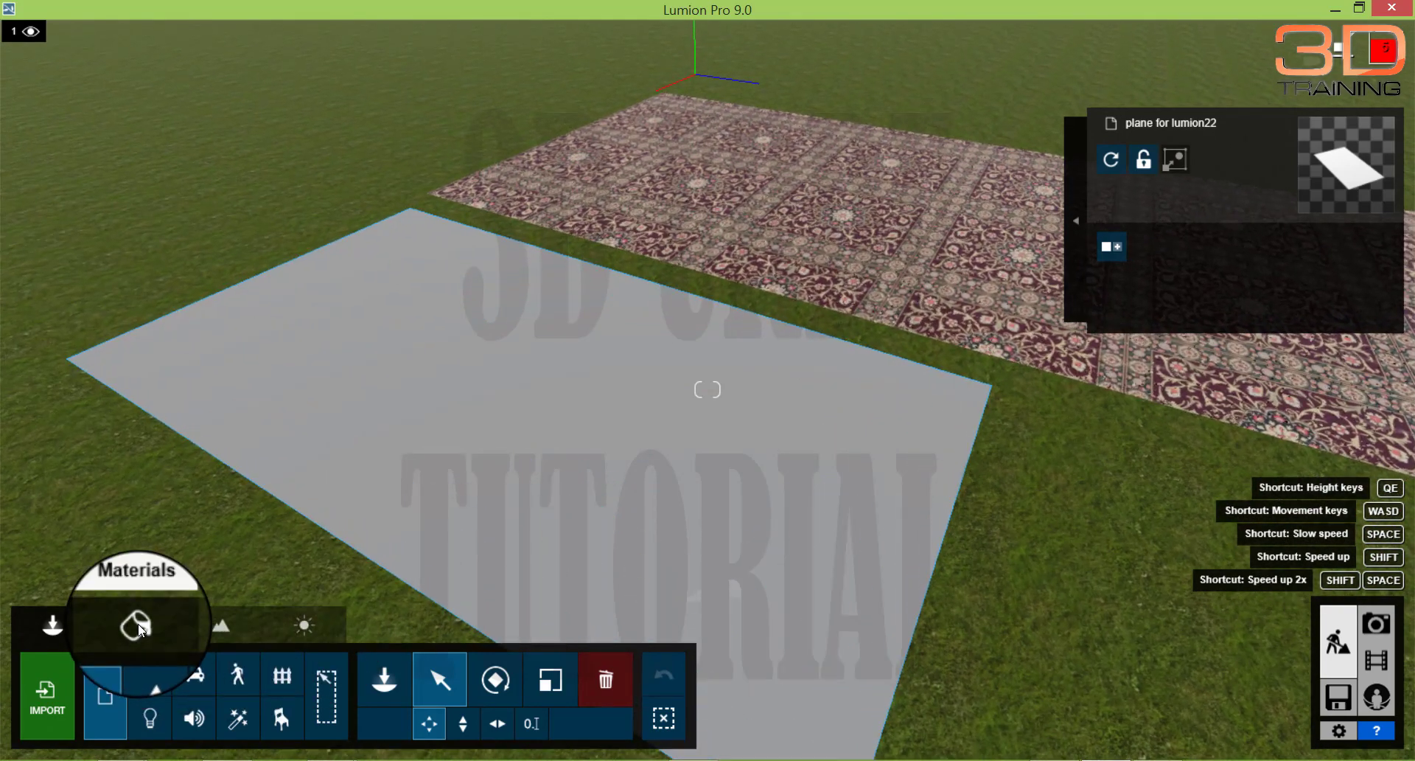
click(127, 623)
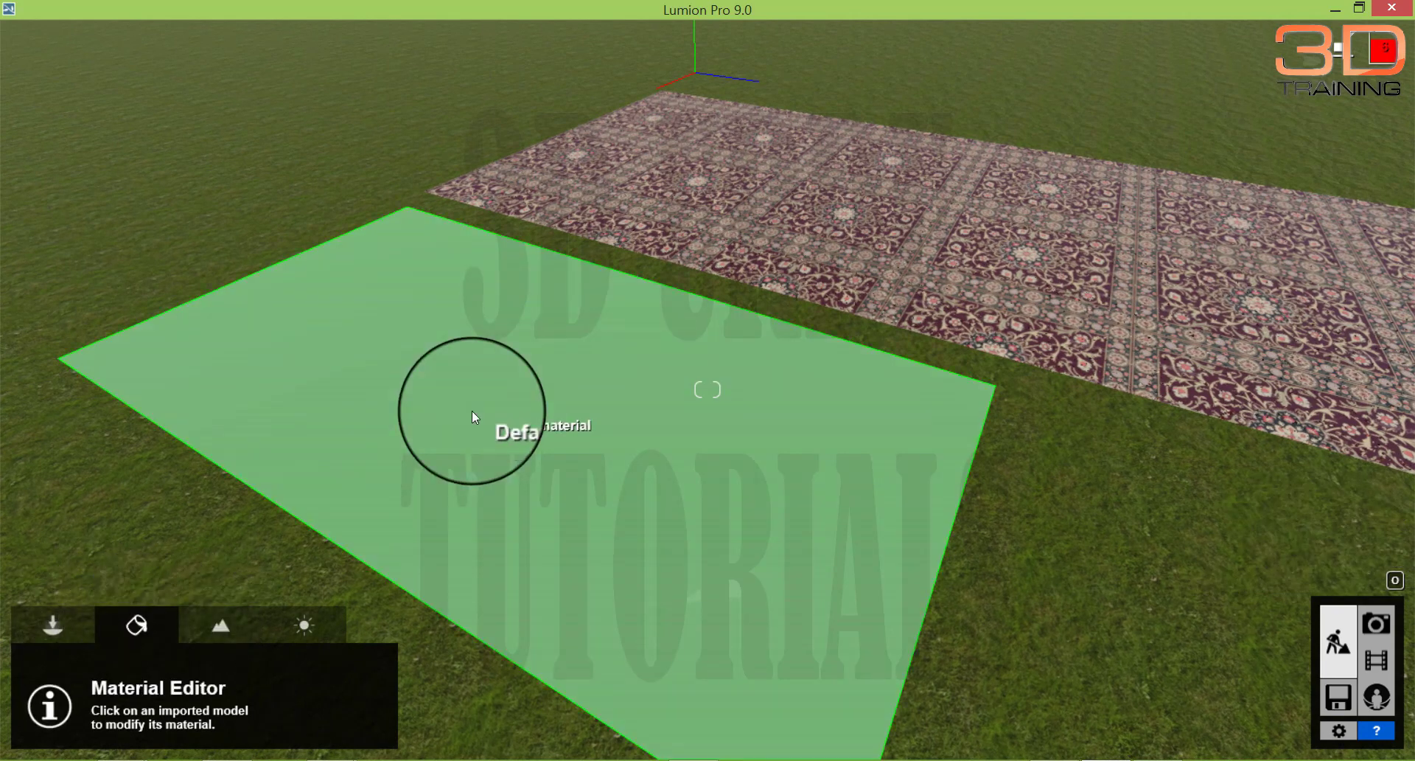
click(523, 445)
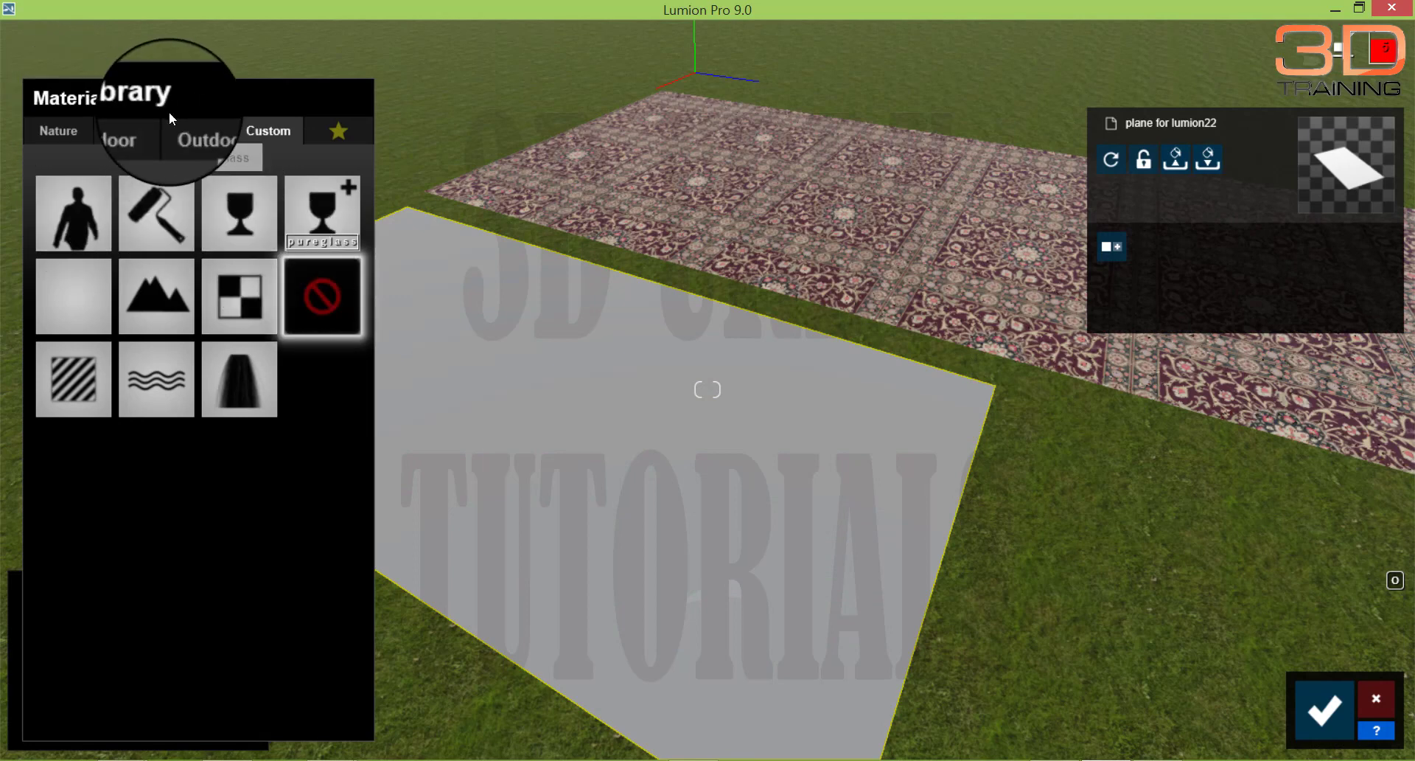
click(64, 128)
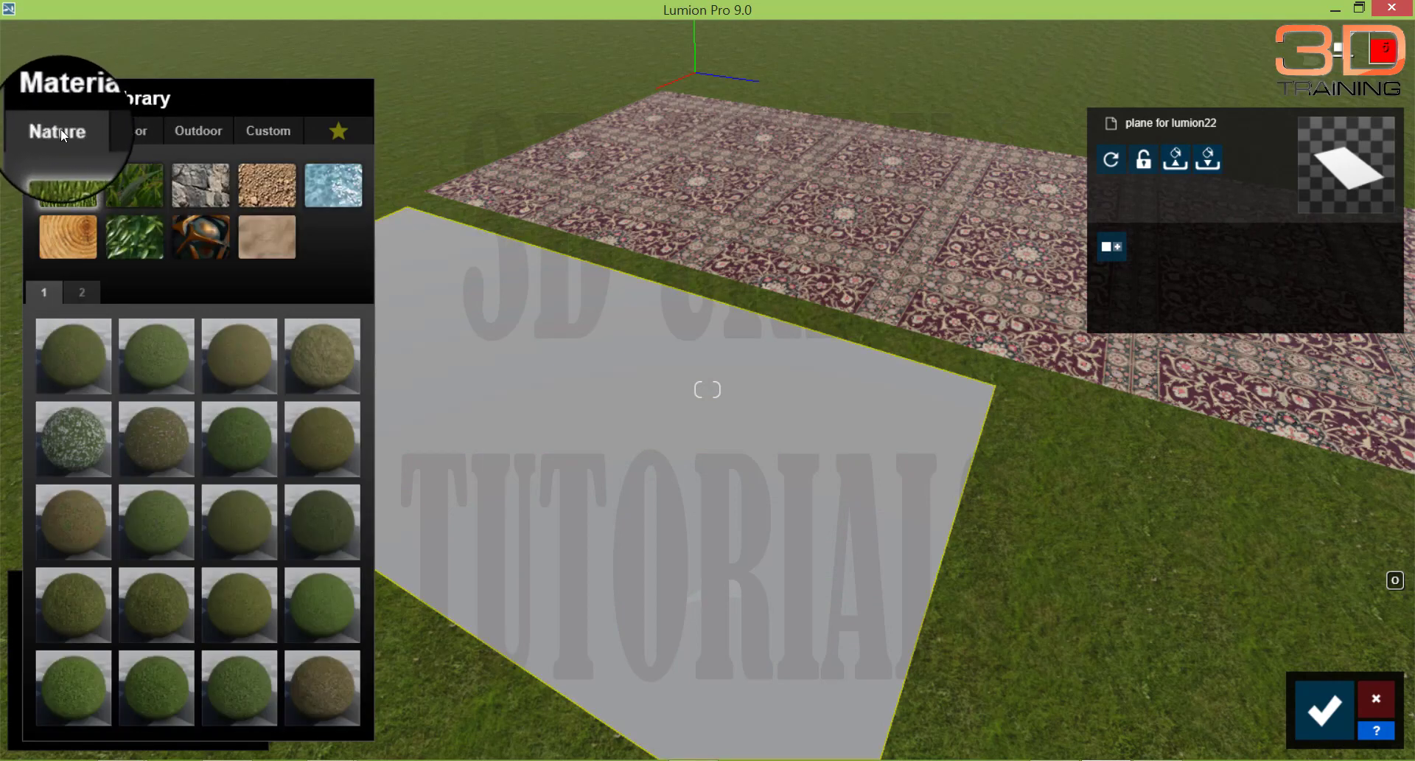
click(263, 236)
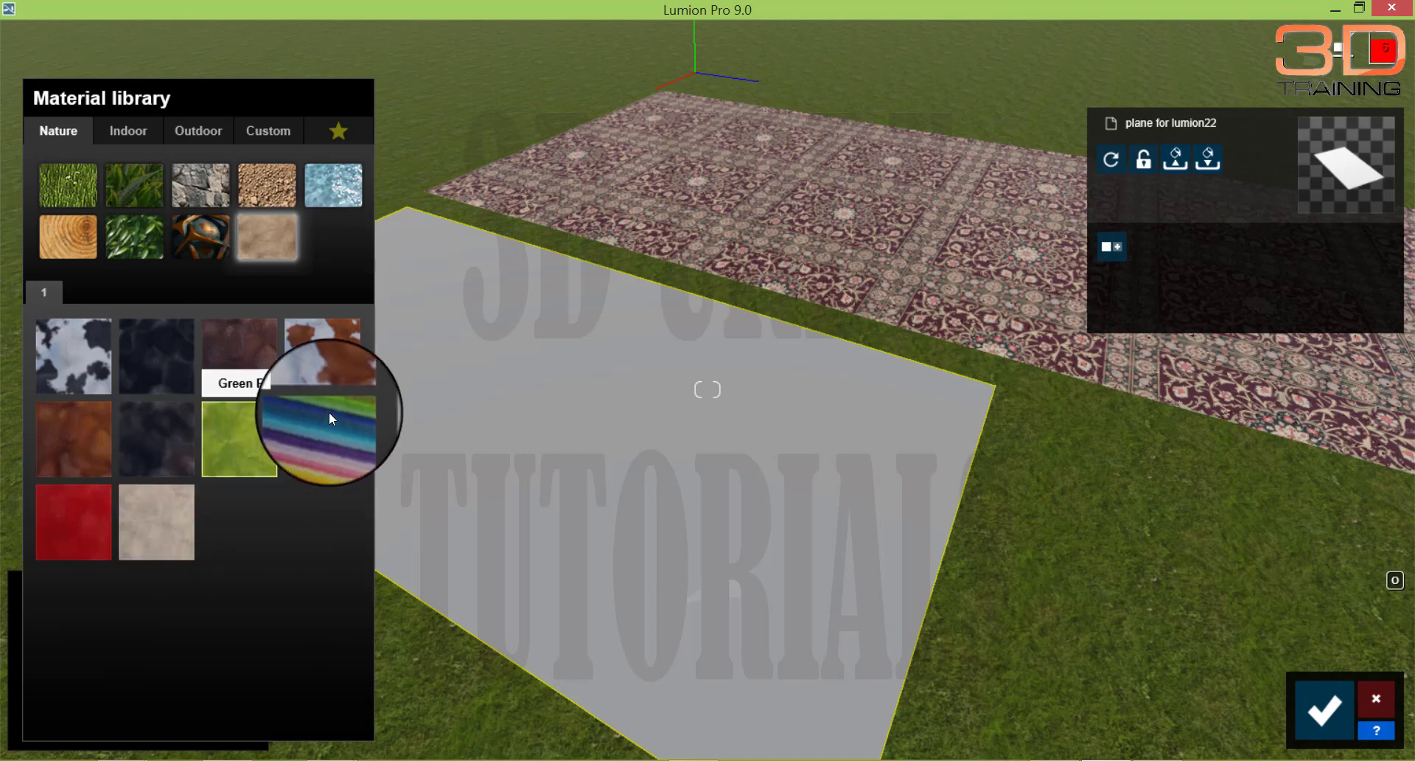
click(322, 359)
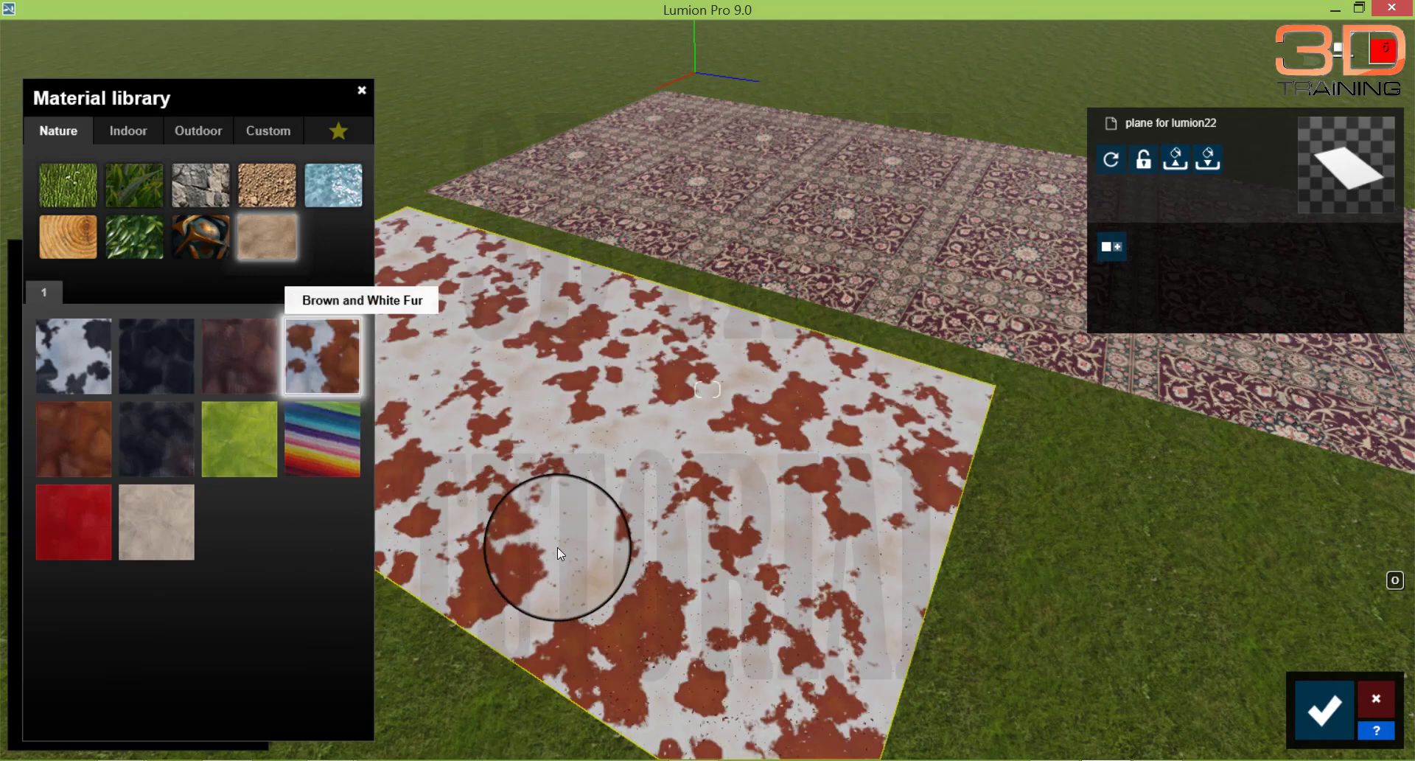
Open the plane's material properties for editing and raise the Fur Size to 0.4
right_drag(589, 545, 625, 505)
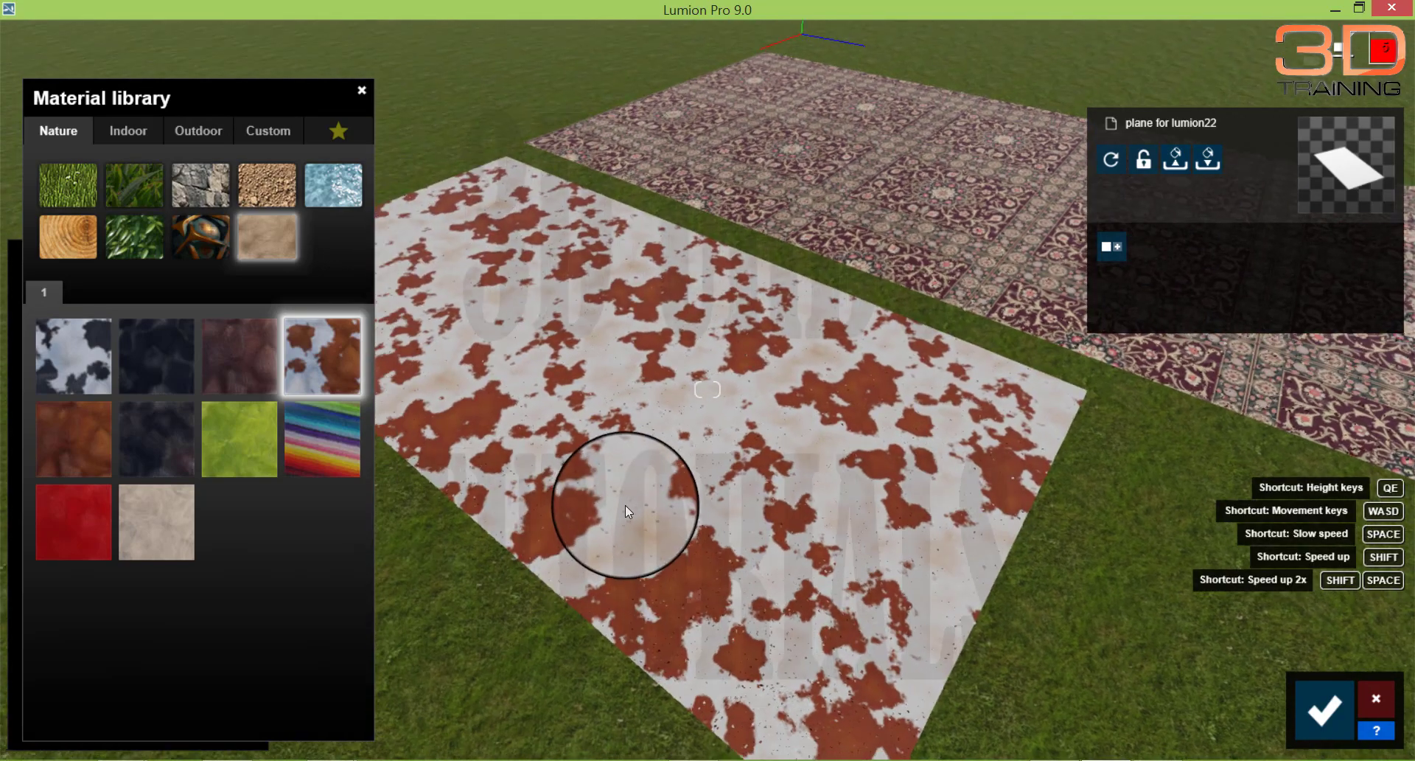
scroll(626, 500, up, 3)
scroll(627, 500, up, 5)
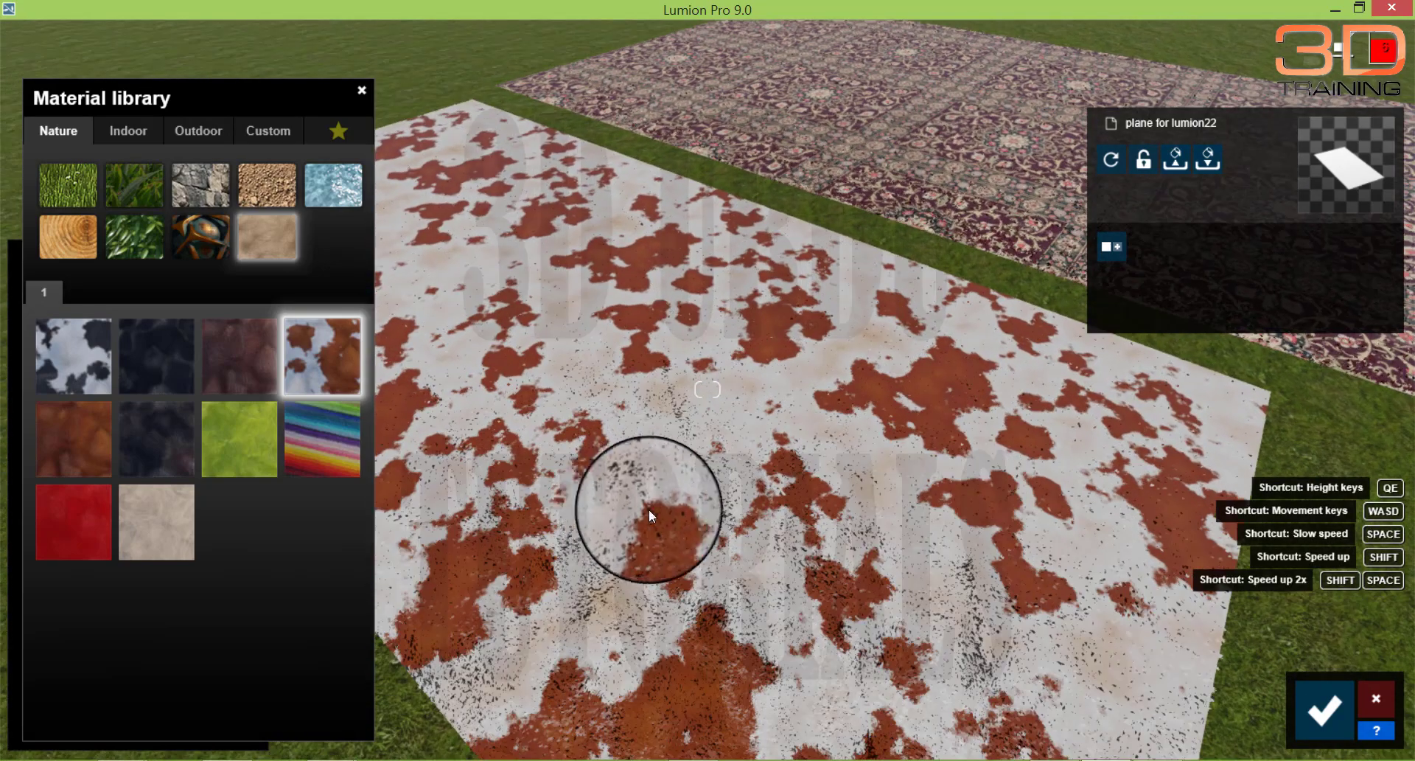
scroll(676, 481, up, 4)
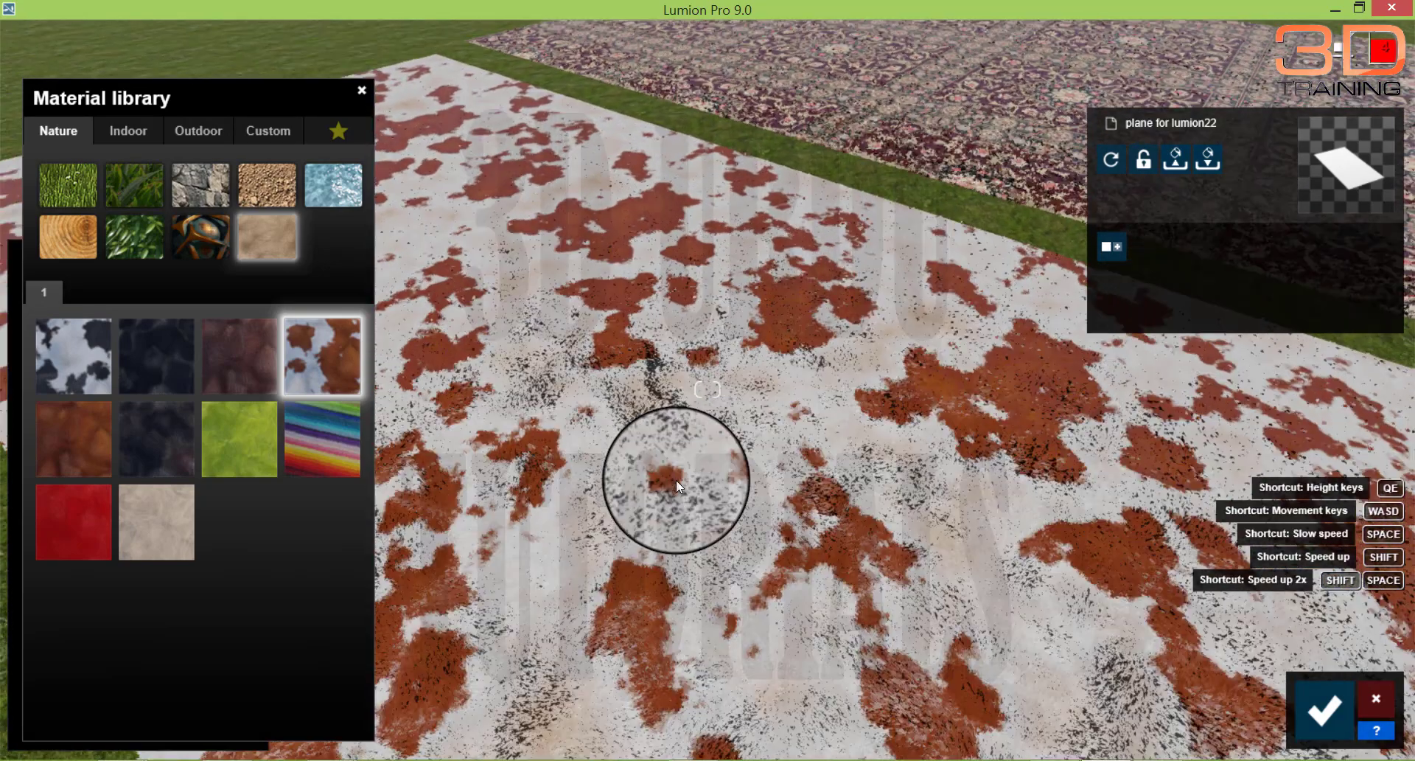
scroll(680, 494, up, 3)
scroll(681, 494, up, 5)
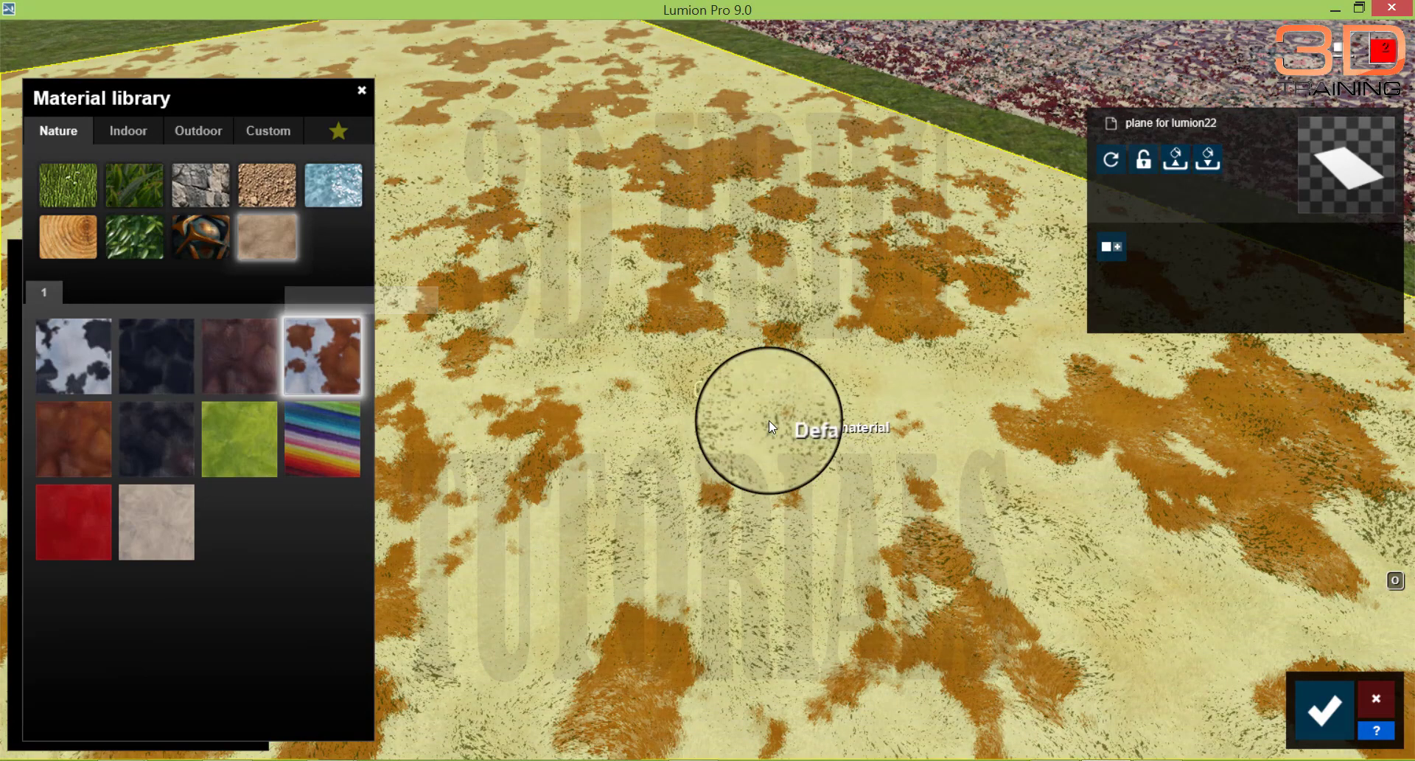
click(769, 420)
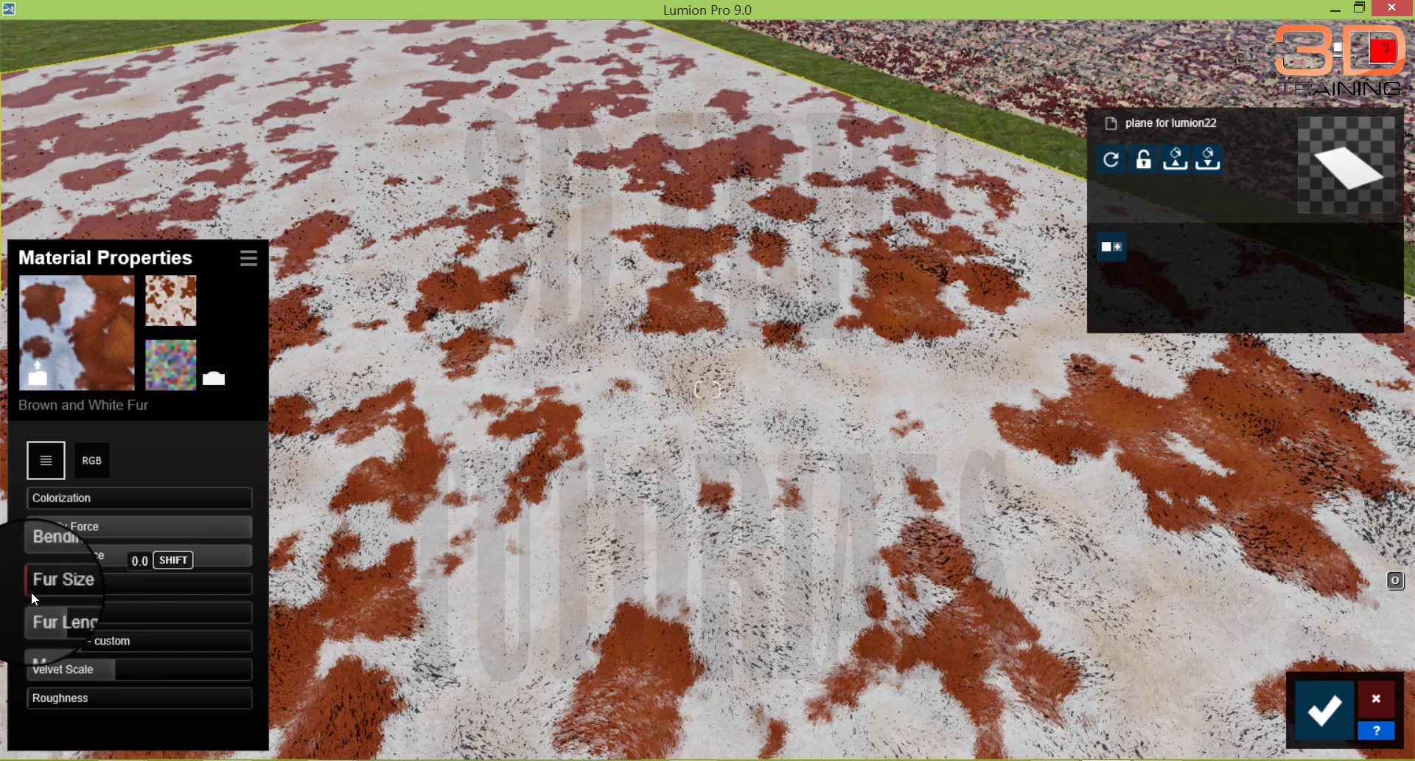
drag(31, 591, 113, 589)
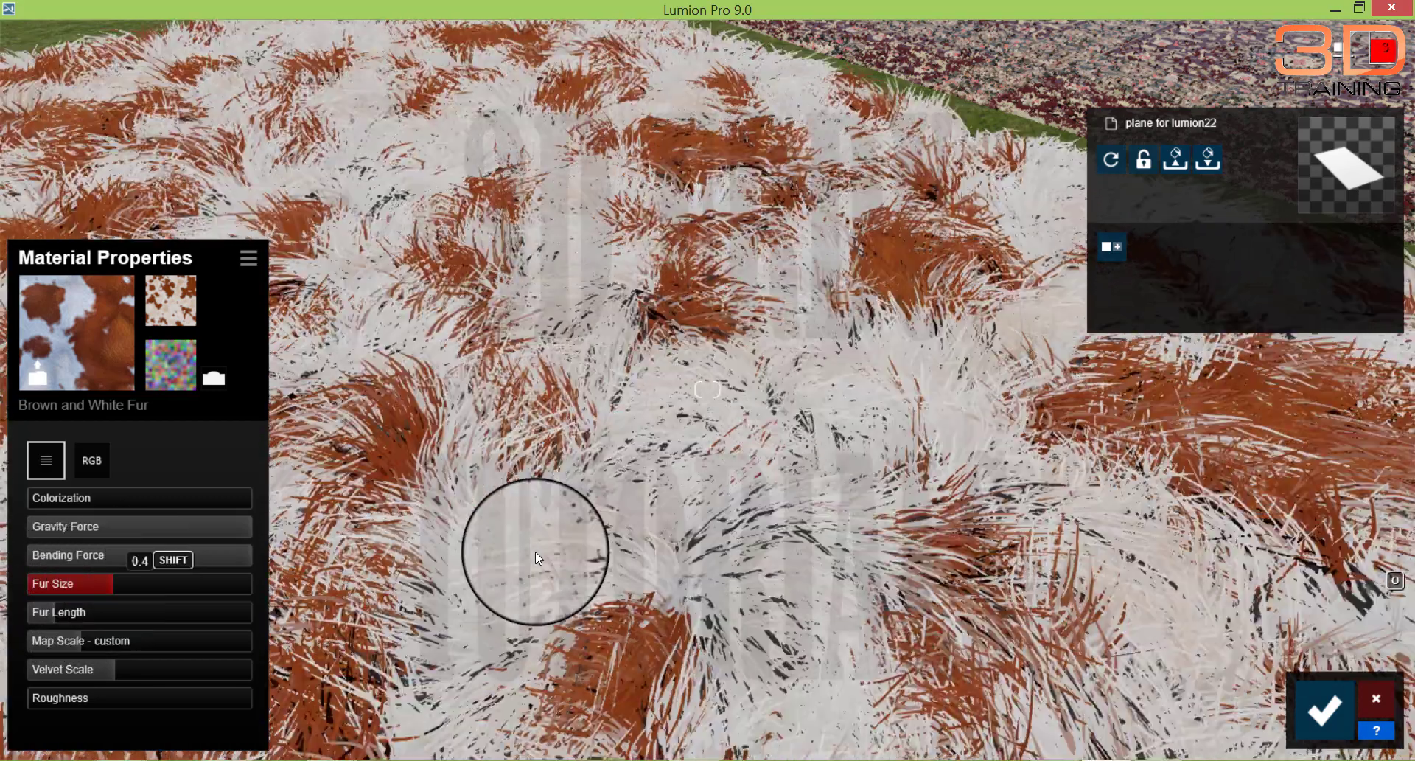
Increase the fur material's Map Scale to about 0.5 and raise its Roughness slightly above zero
scroll(535, 551, down, 5)
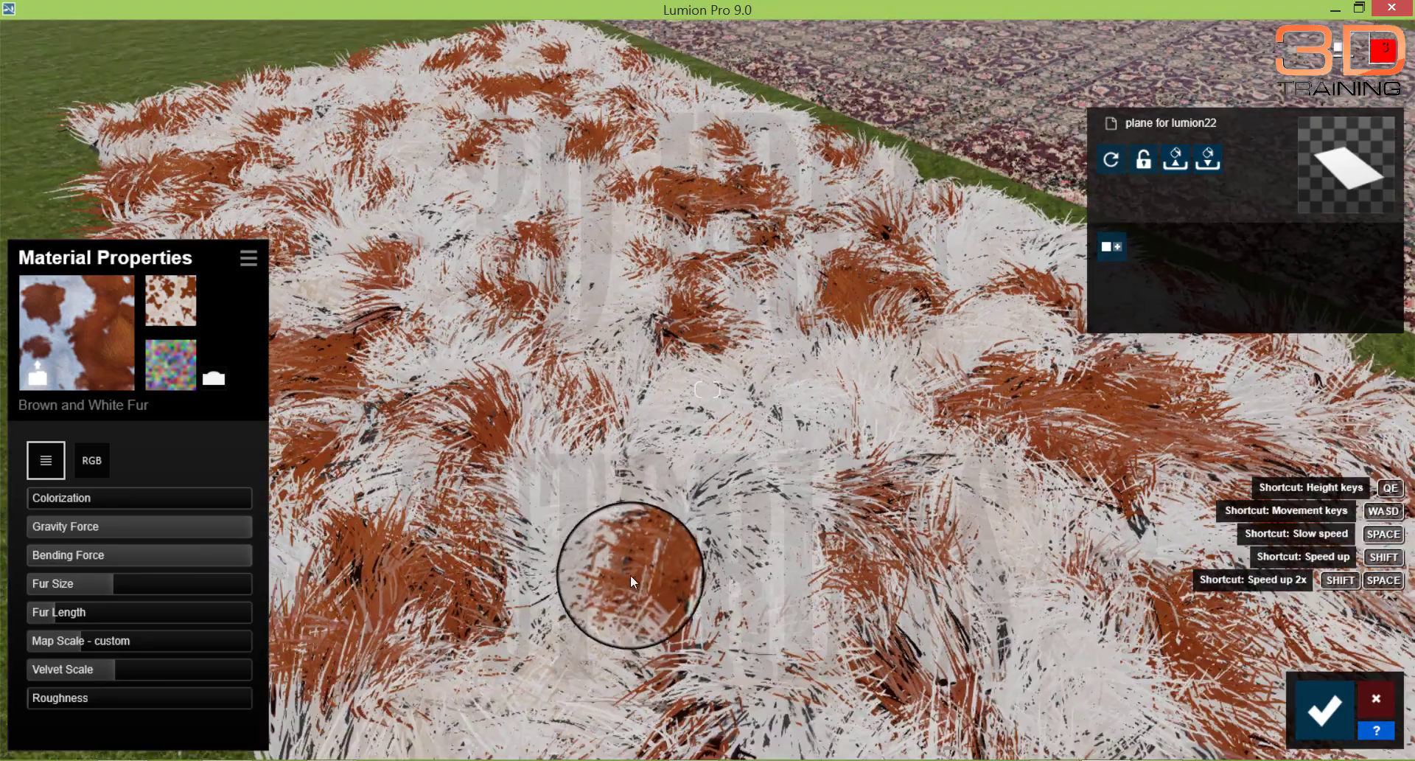
right_drag(631, 575, 652, 563)
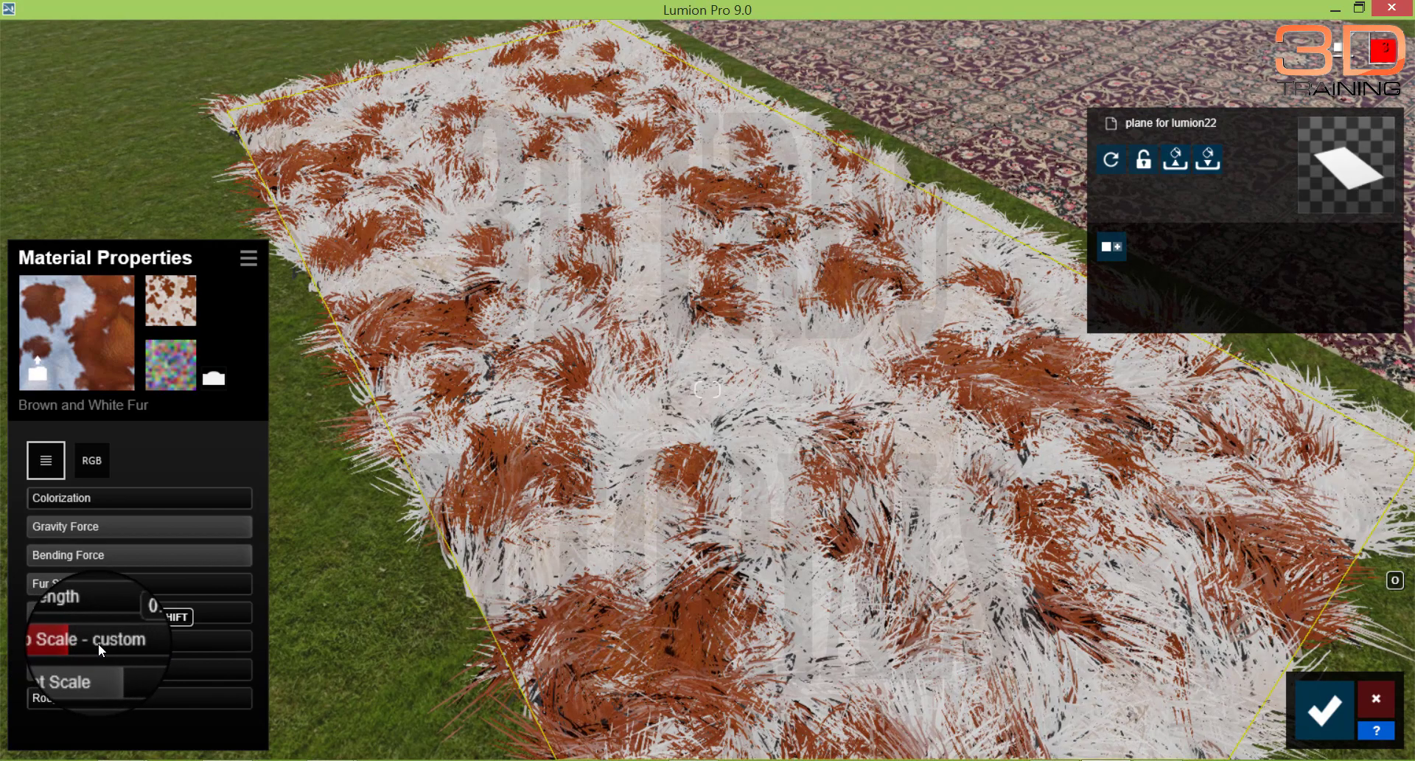
drag(99, 642, 137, 647)
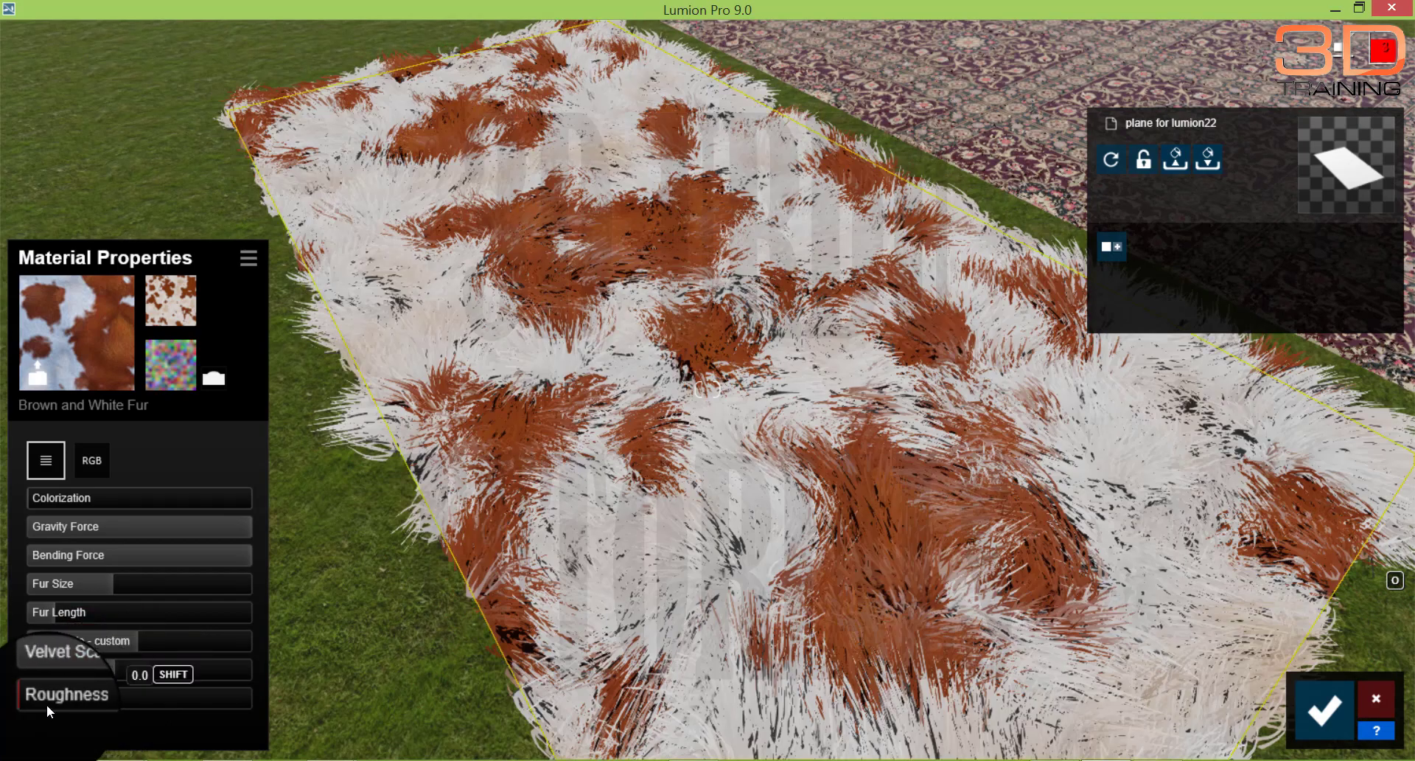
drag(46, 705, 68, 582)
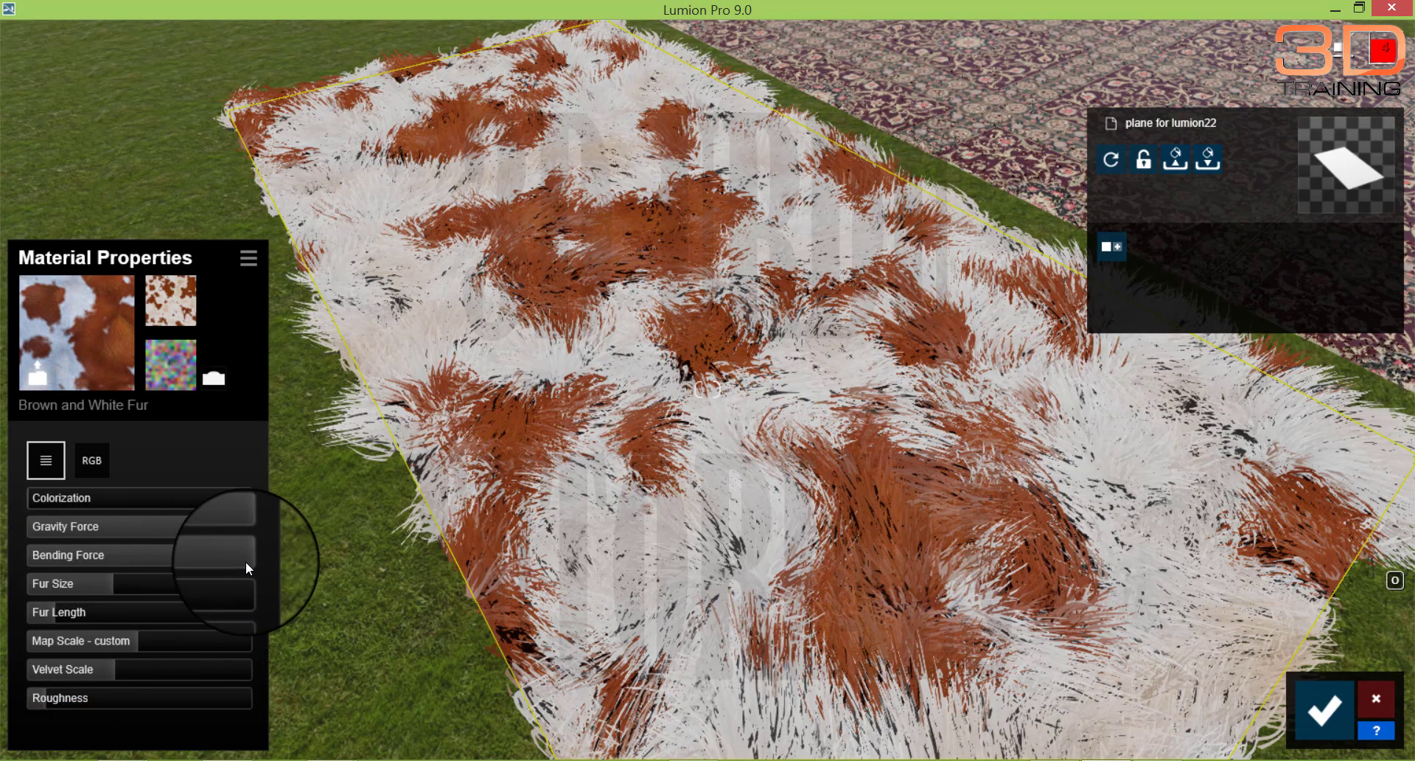
Lower the fur material's Bending Force to about 0.8 and its Gravity Force to roughly three quarters of the range
drag(247, 561, 131, 566)
shift+drag(151, 575, 248, 544)
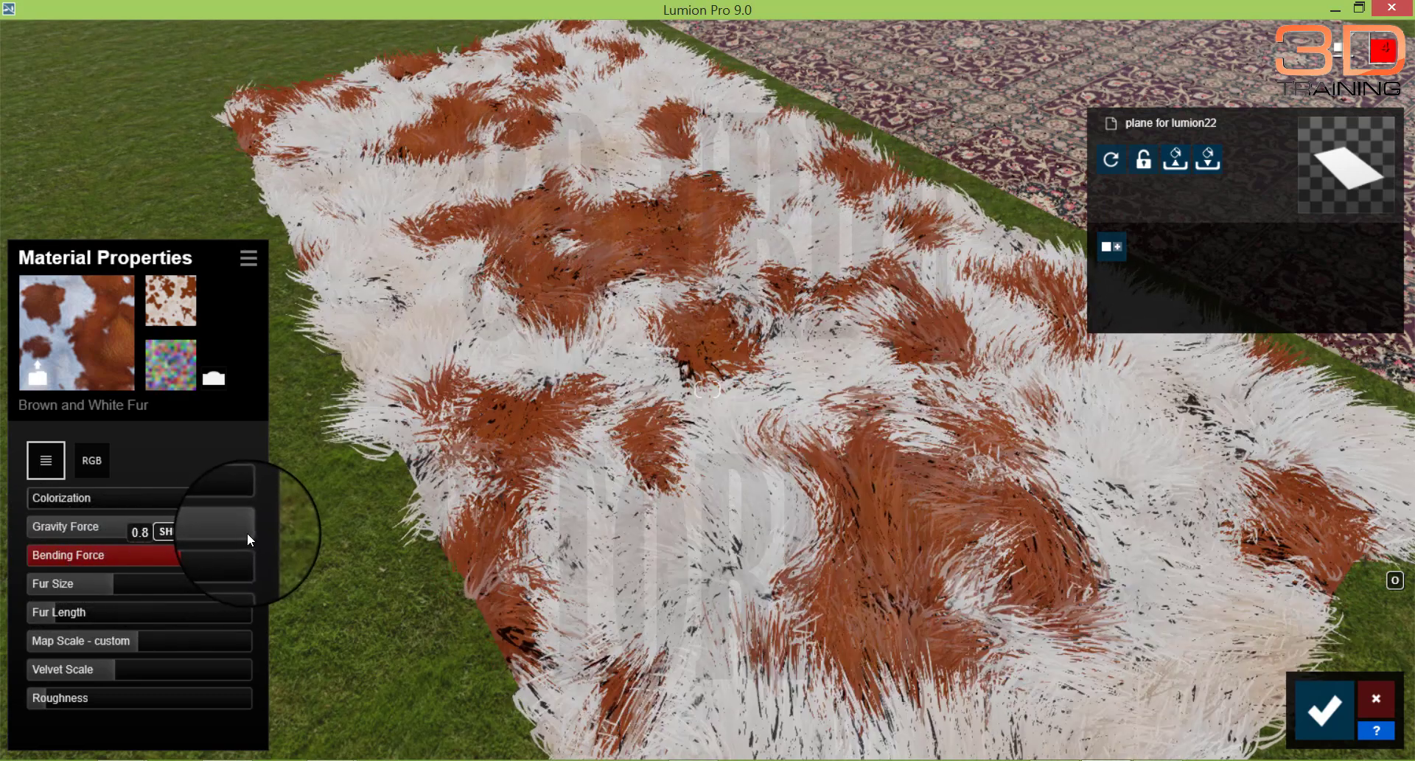
shift+drag(161, 528, 201, 529)
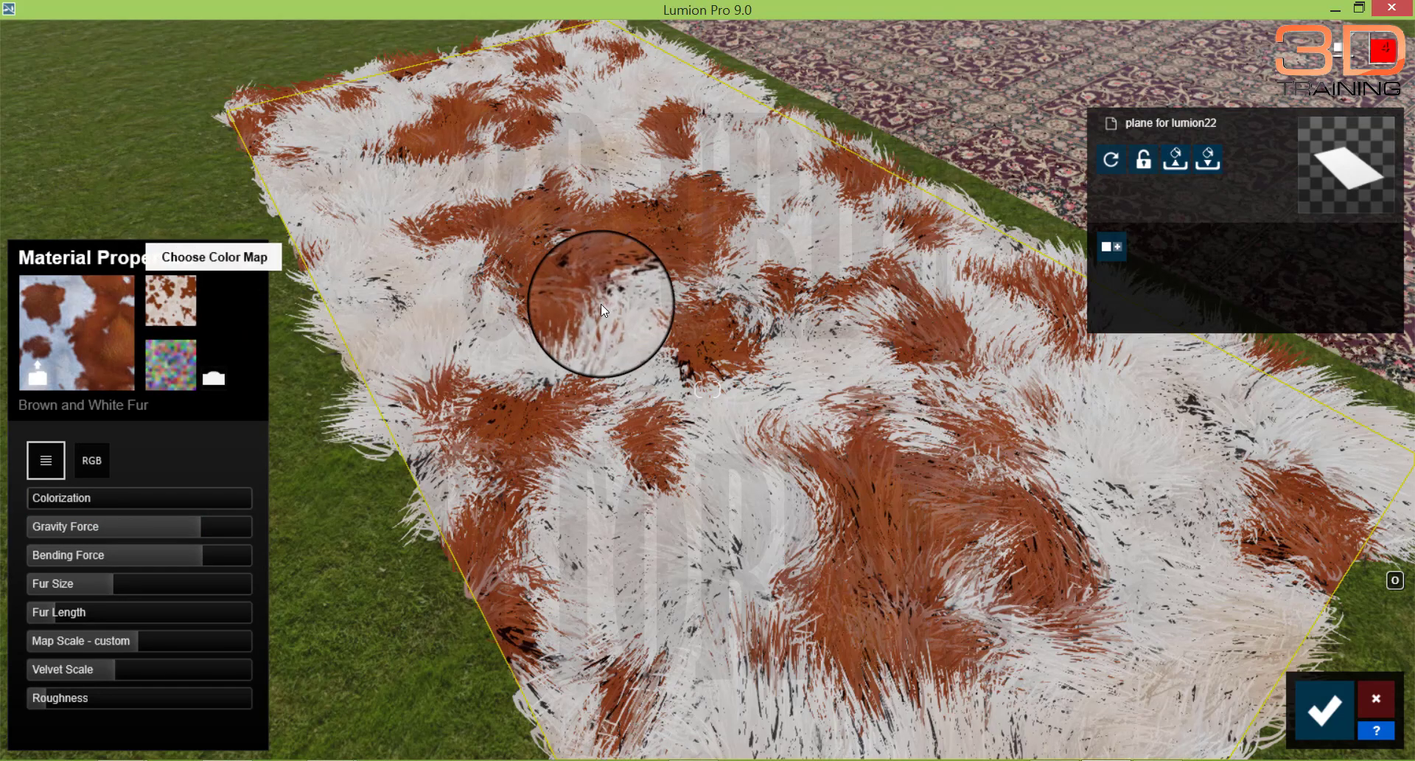
Load the Desktop image brown-grey-graphic-floral-modern-carpet-designs-573336 as the fur material's color map
right_drag(651, 324, 656, 320)
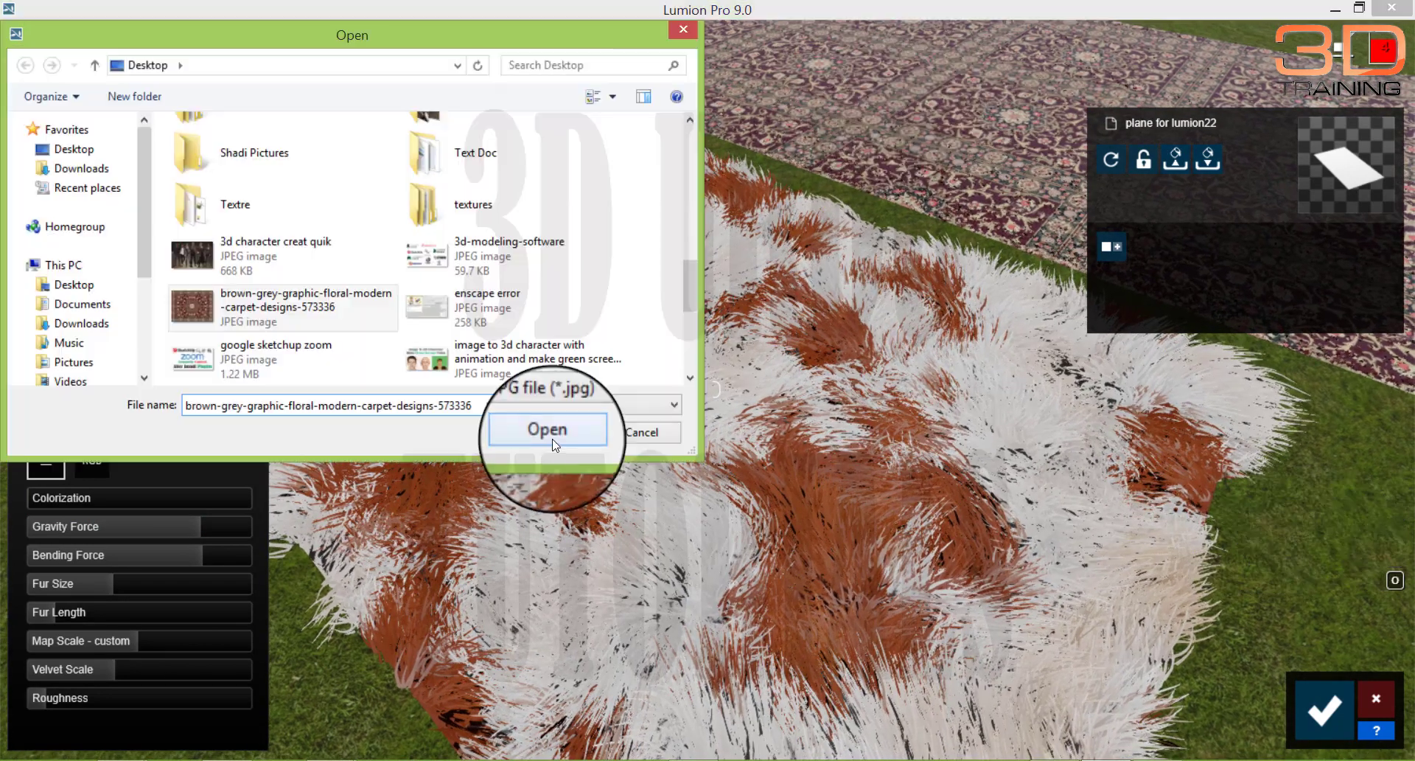
click(554, 436)
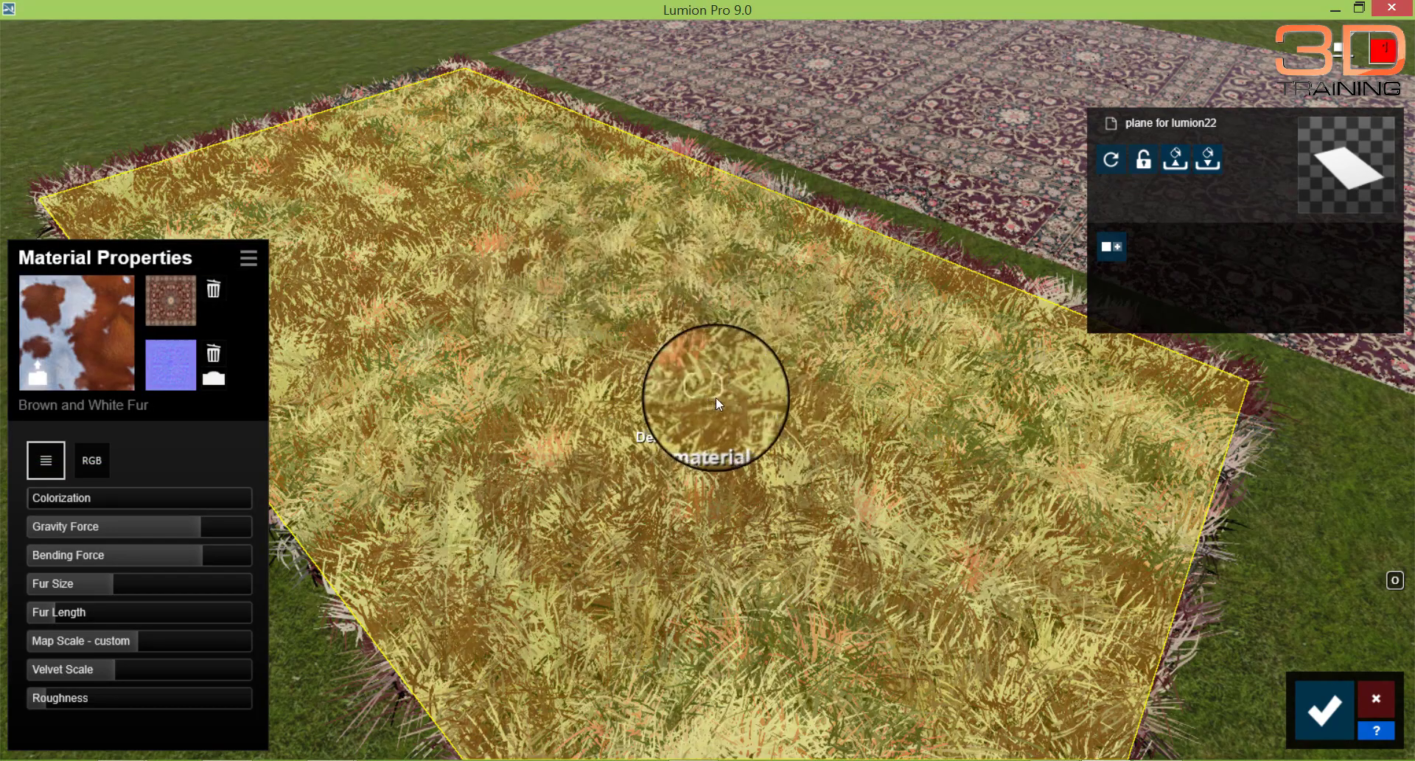
right_drag(780, 414, 752, 373)
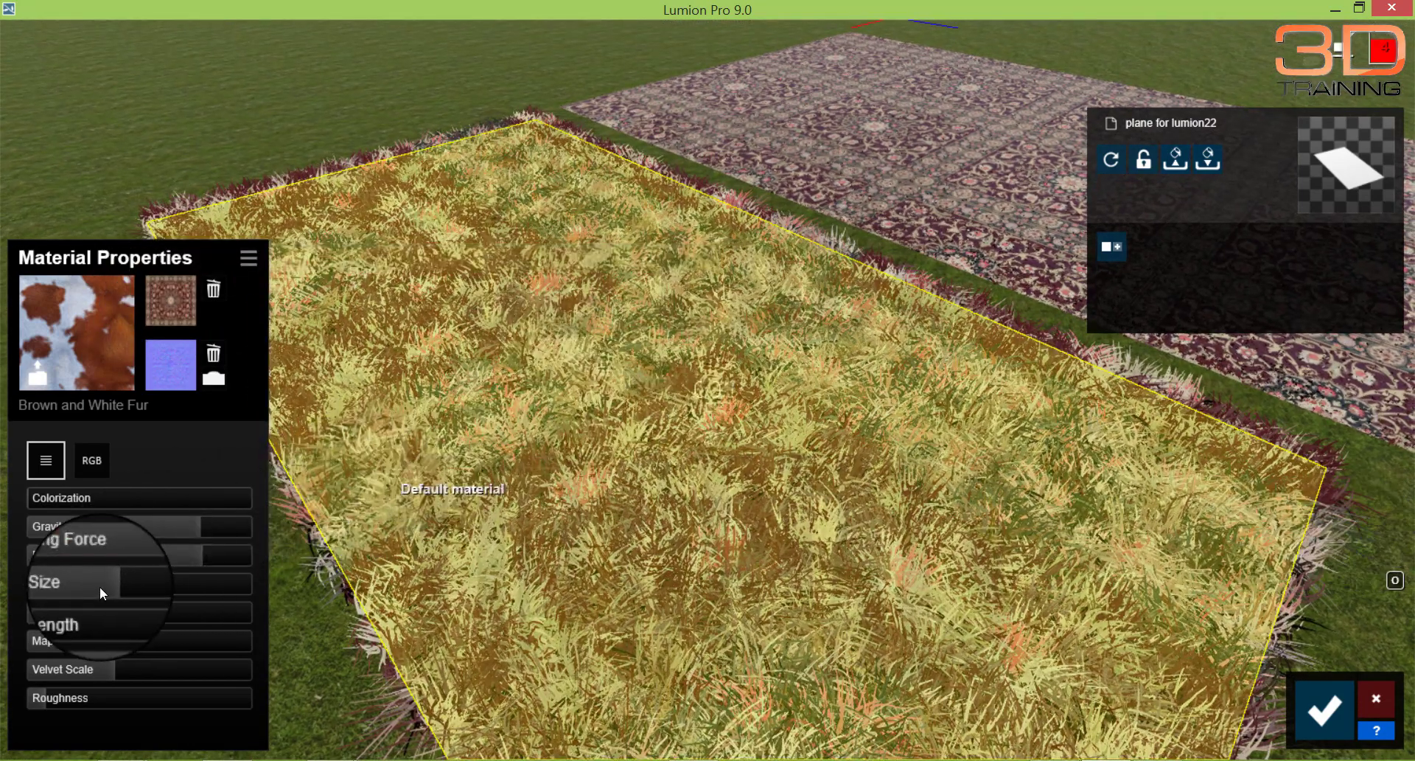
Reduce the carpet's Fur Size to roughly a tenth of the range and set its Map Scale to about 0.4
mouse_move(108, 587)
drag(100, 586, 47, 586)
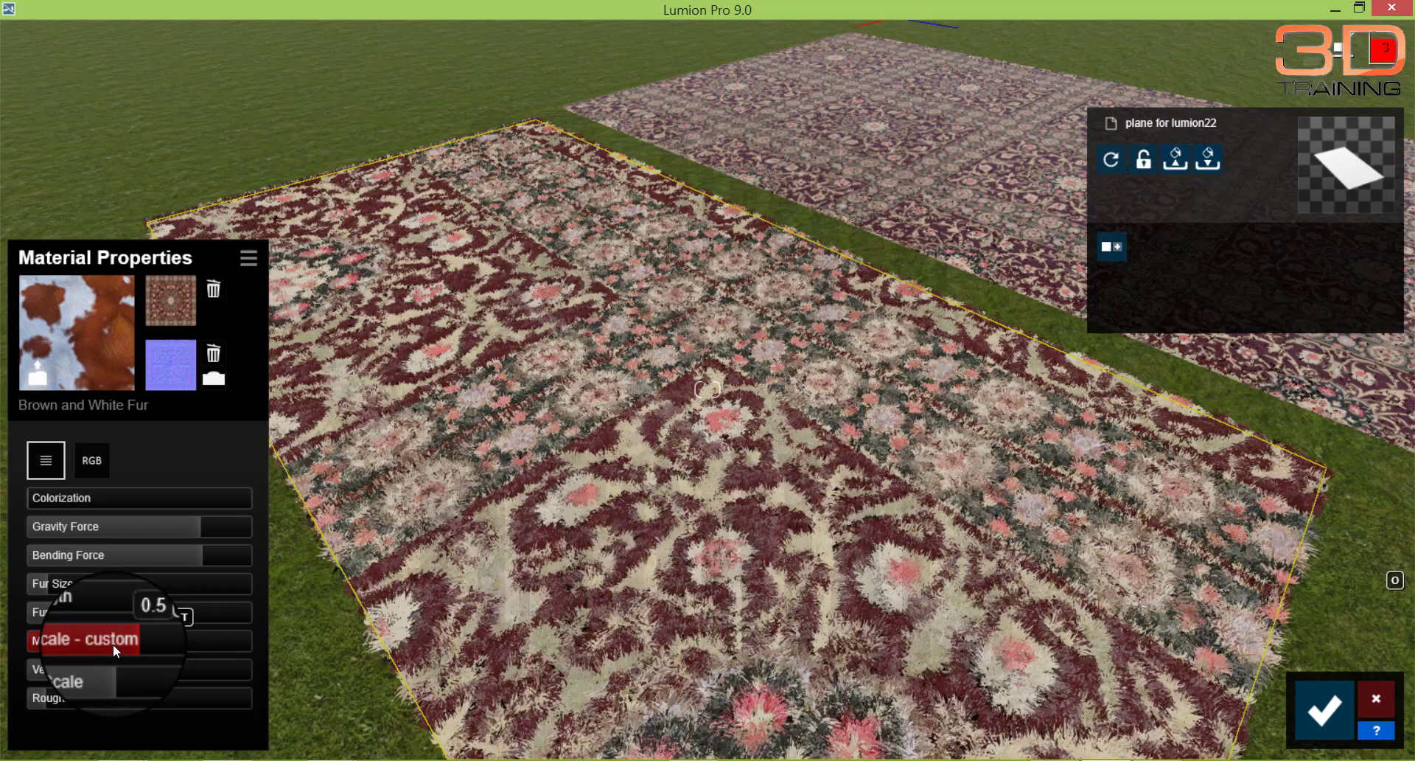
click(112, 643)
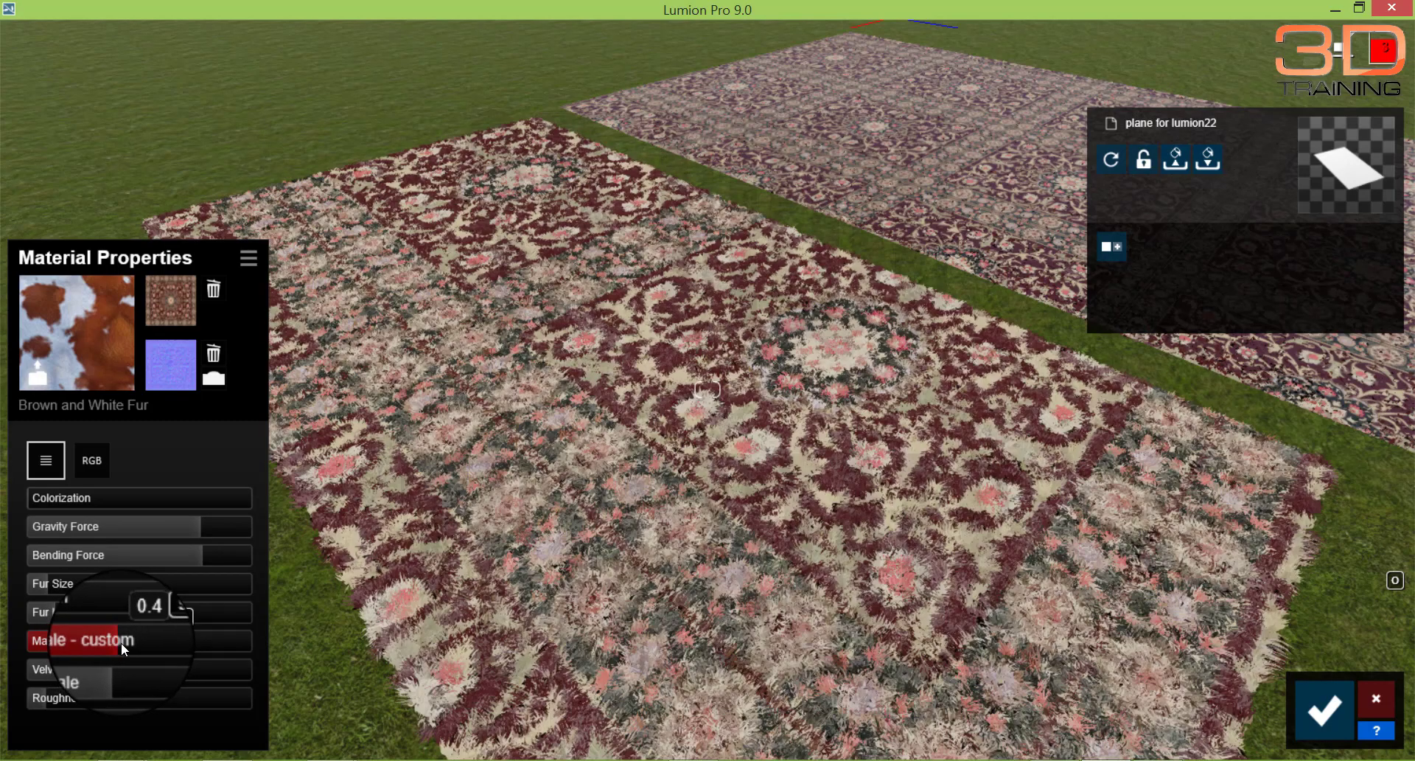
click(122, 643)
click(125, 644)
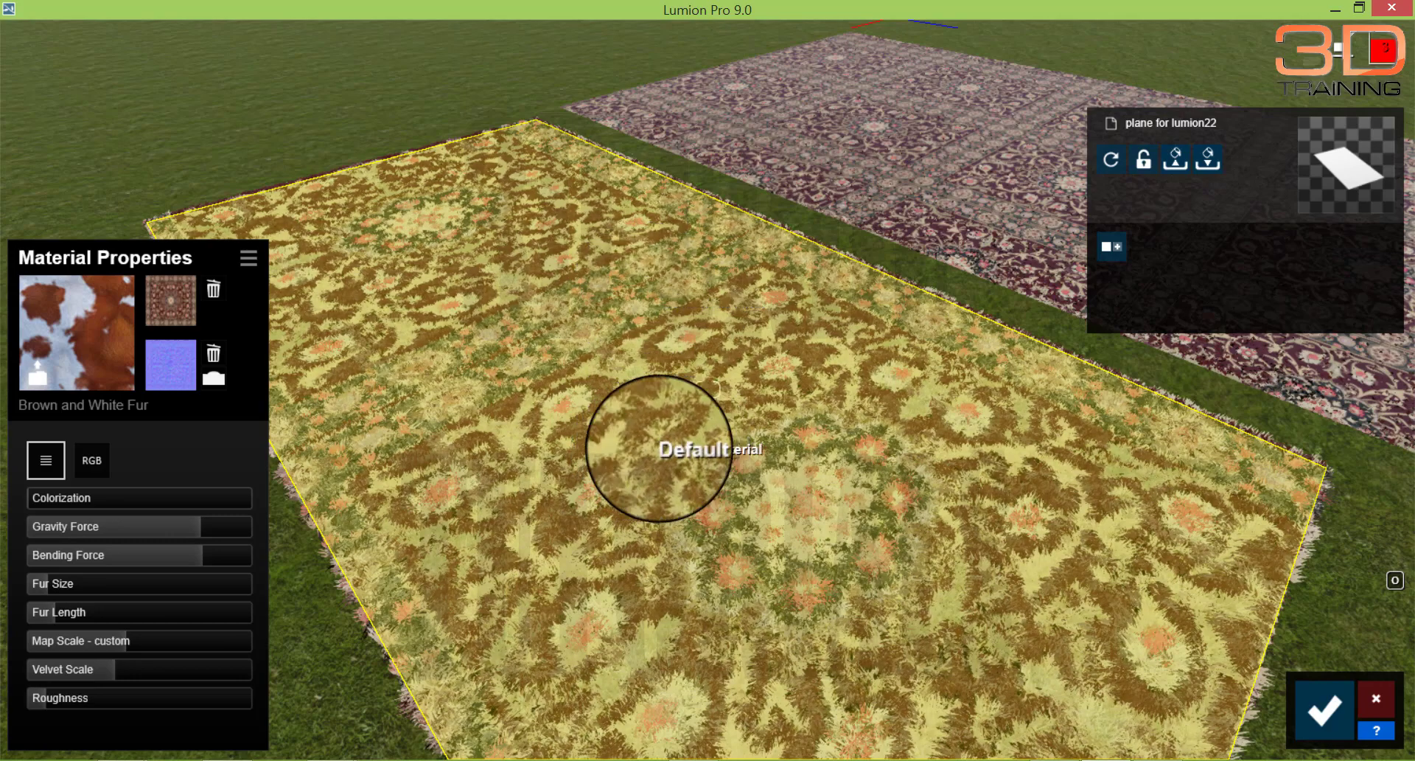
right_drag(660, 447, 654, 409)
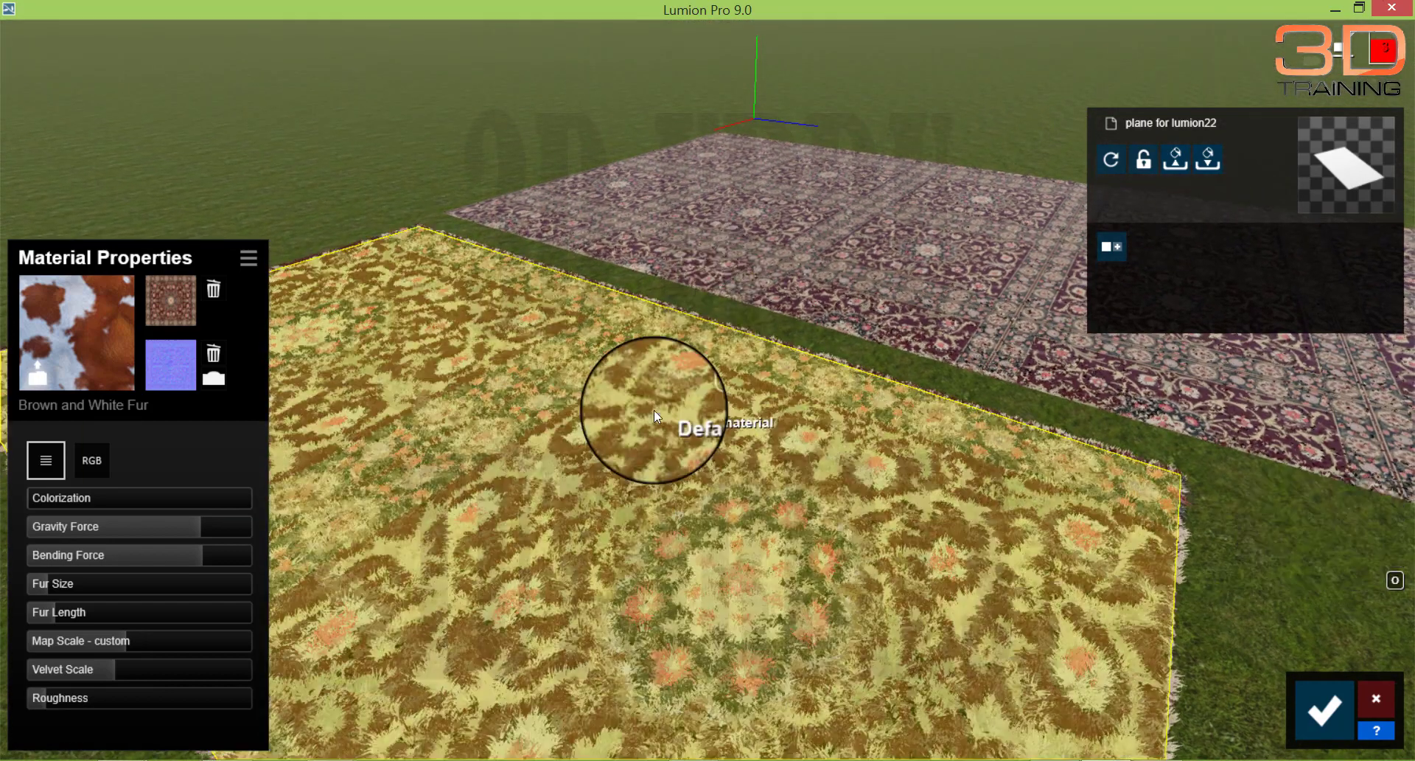